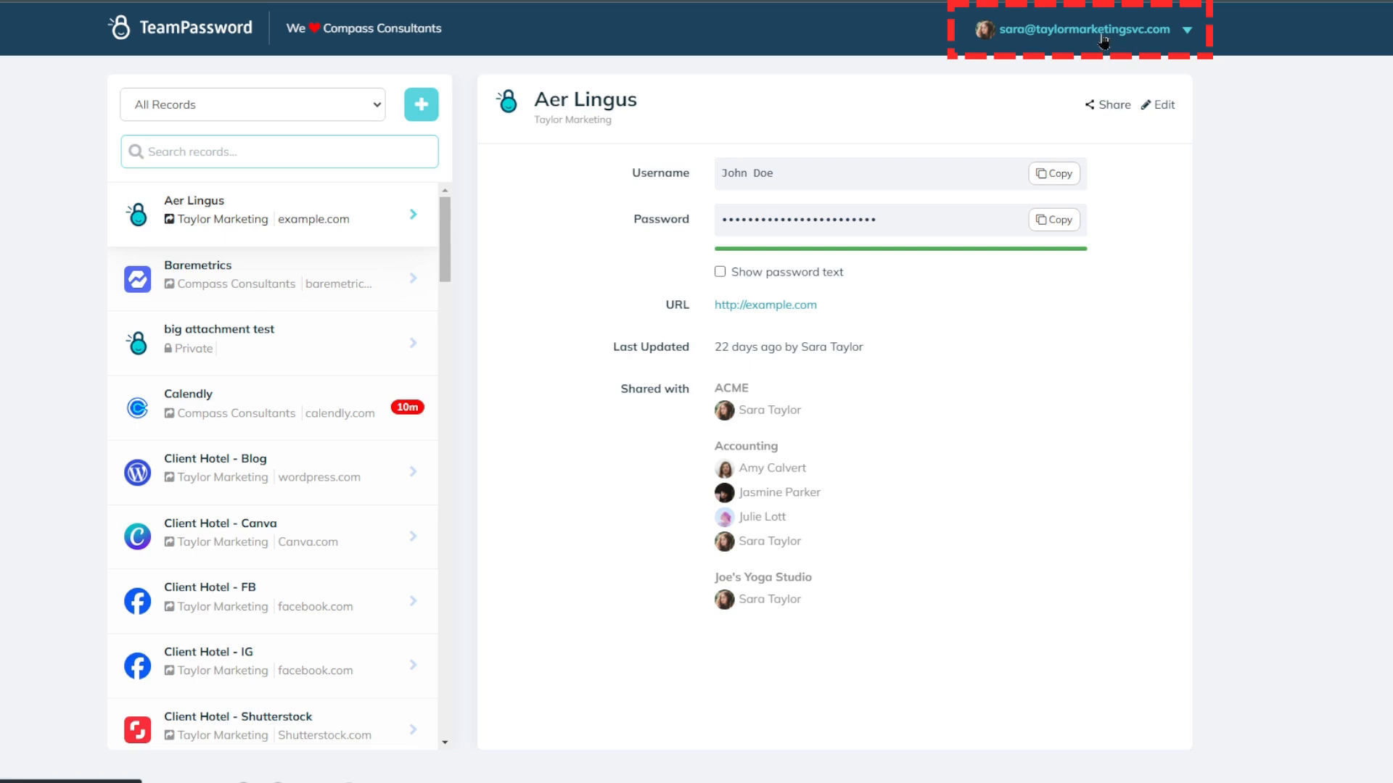
Open the record import page for the Taylor Marketing team and download the import template.
left_click(1102, 37)
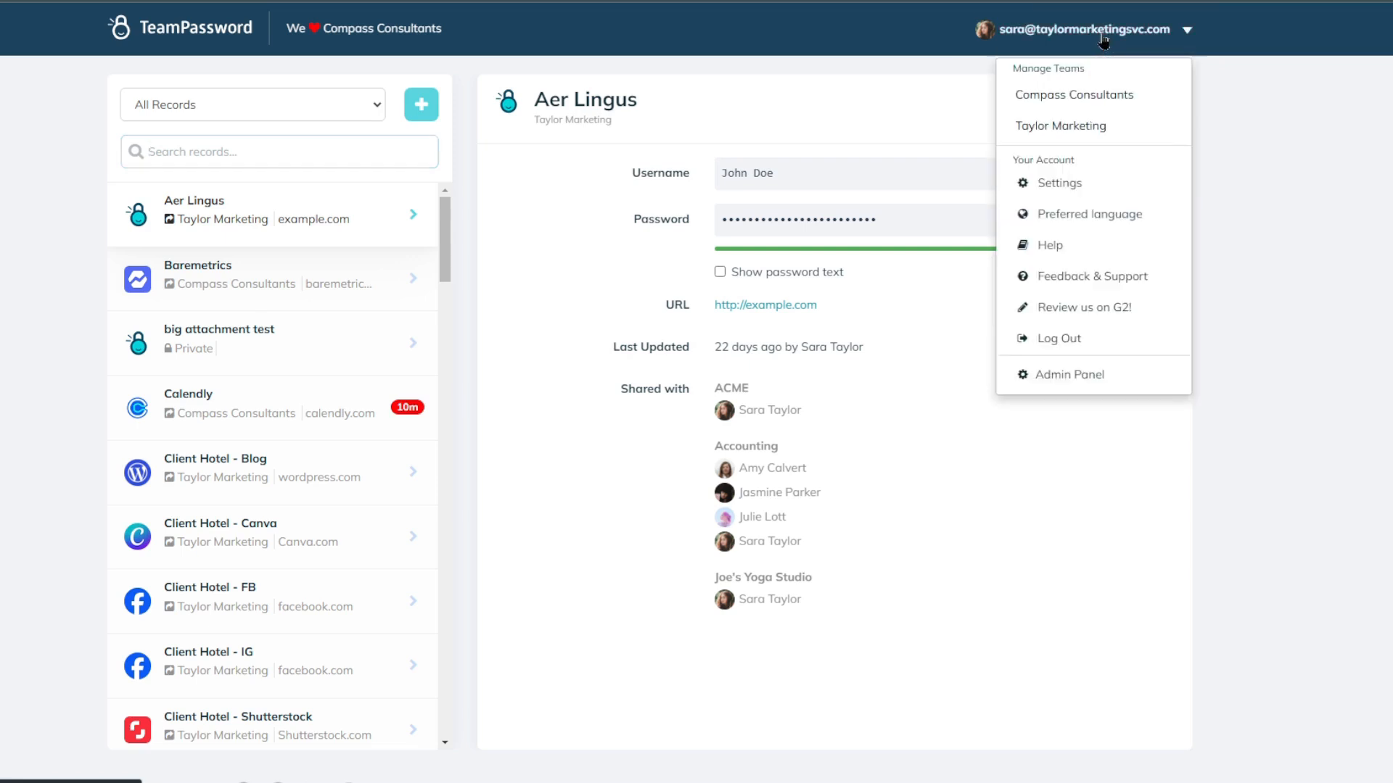
left_click(1086, 123)
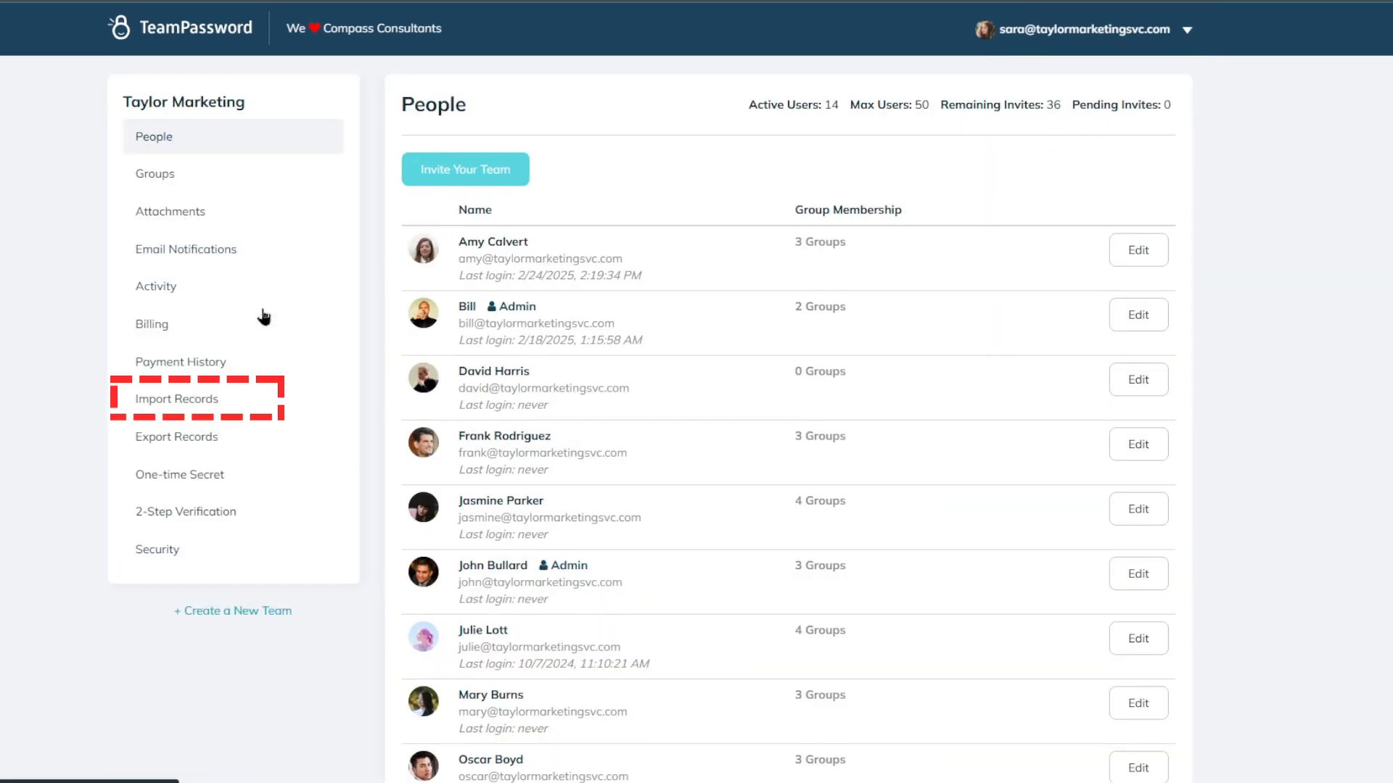
left_click(222, 397)
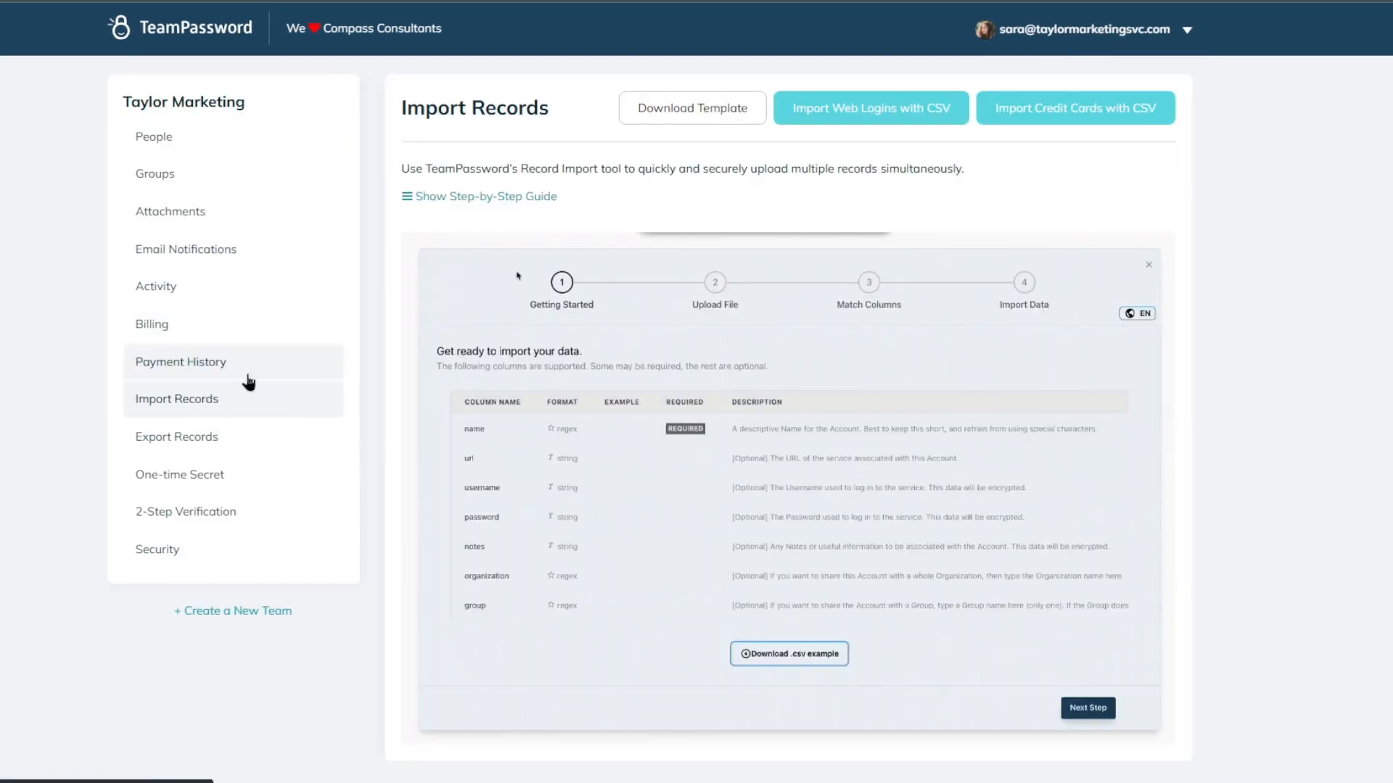
left_click(684, 110)
left_click(470, 197)
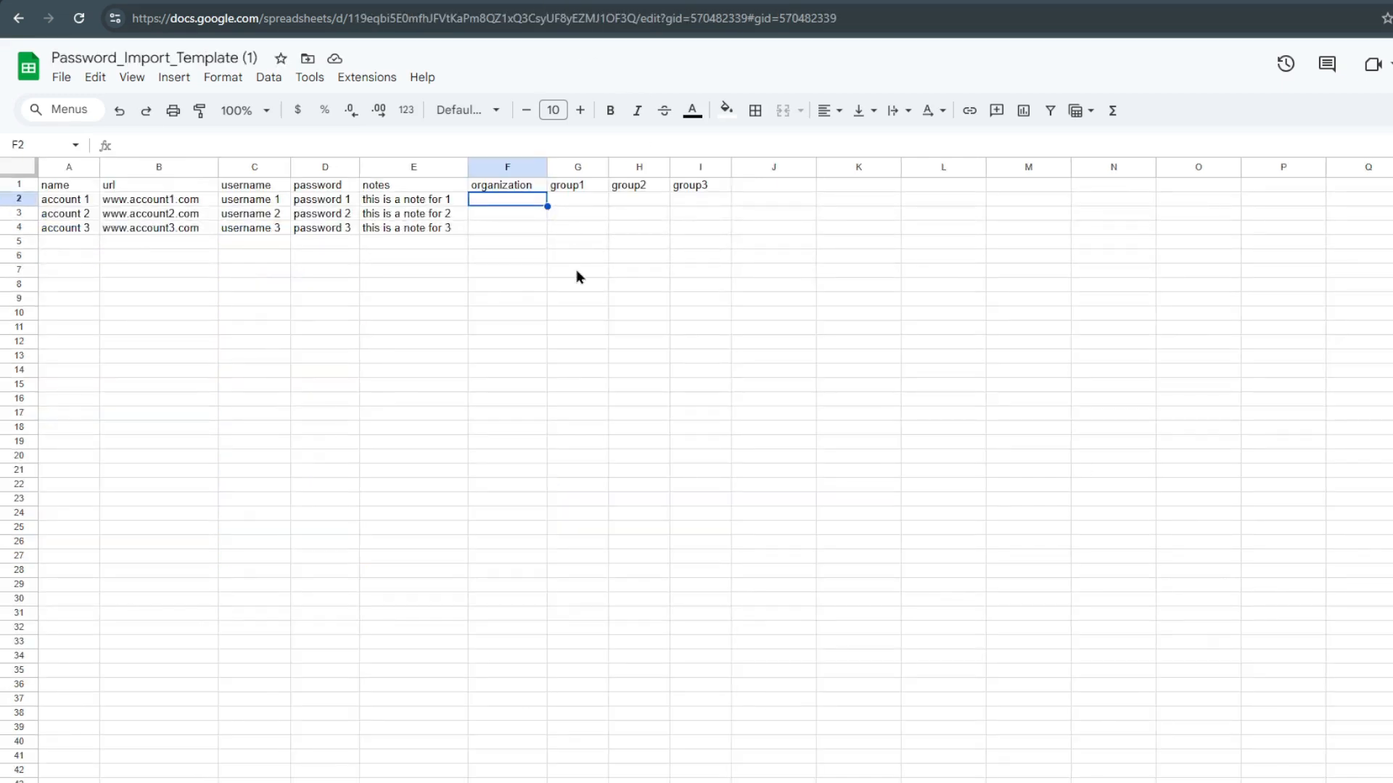
Switch to TeamPassword and examine the group sharing options in the Aer Lingus record's edit form, leaving the record unedited.
left_click(513, 187)
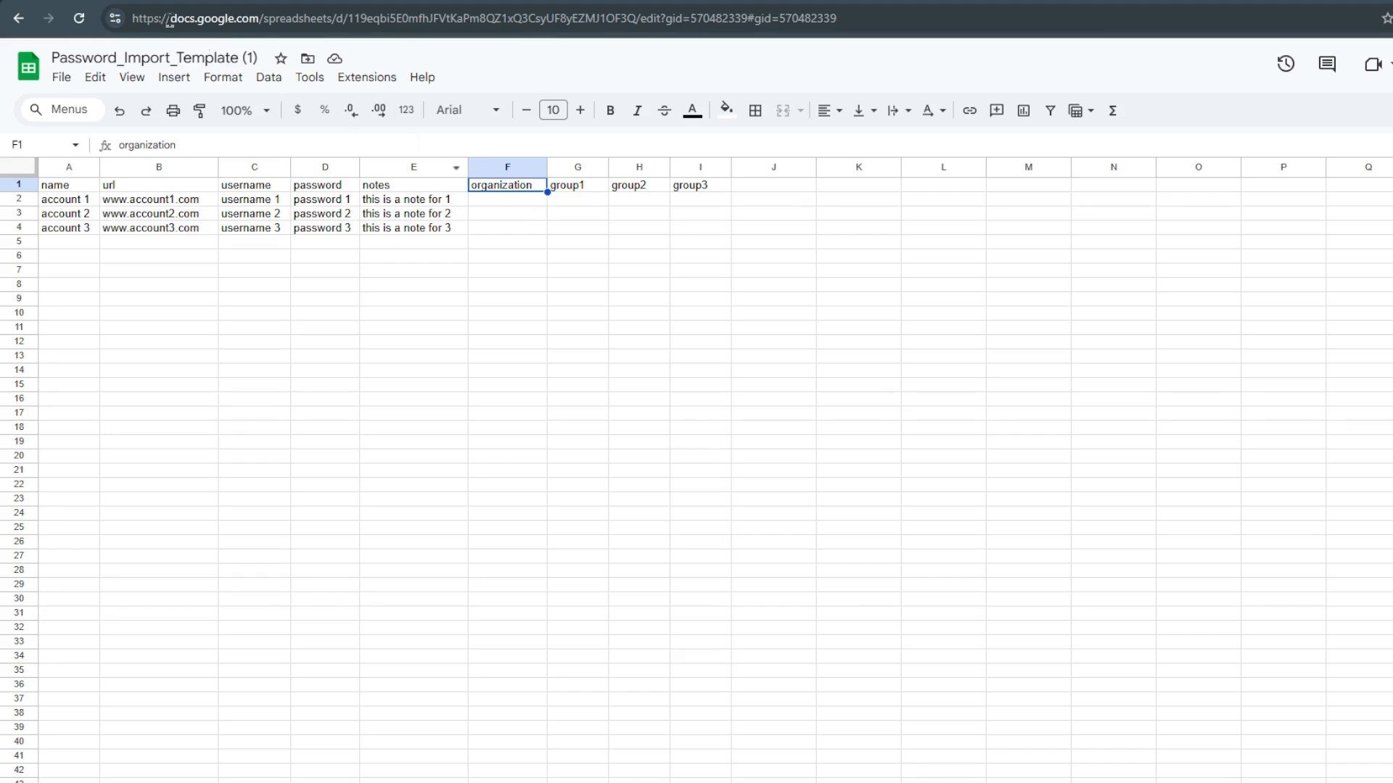
left_click(327, 2)
left_click(317, 65)
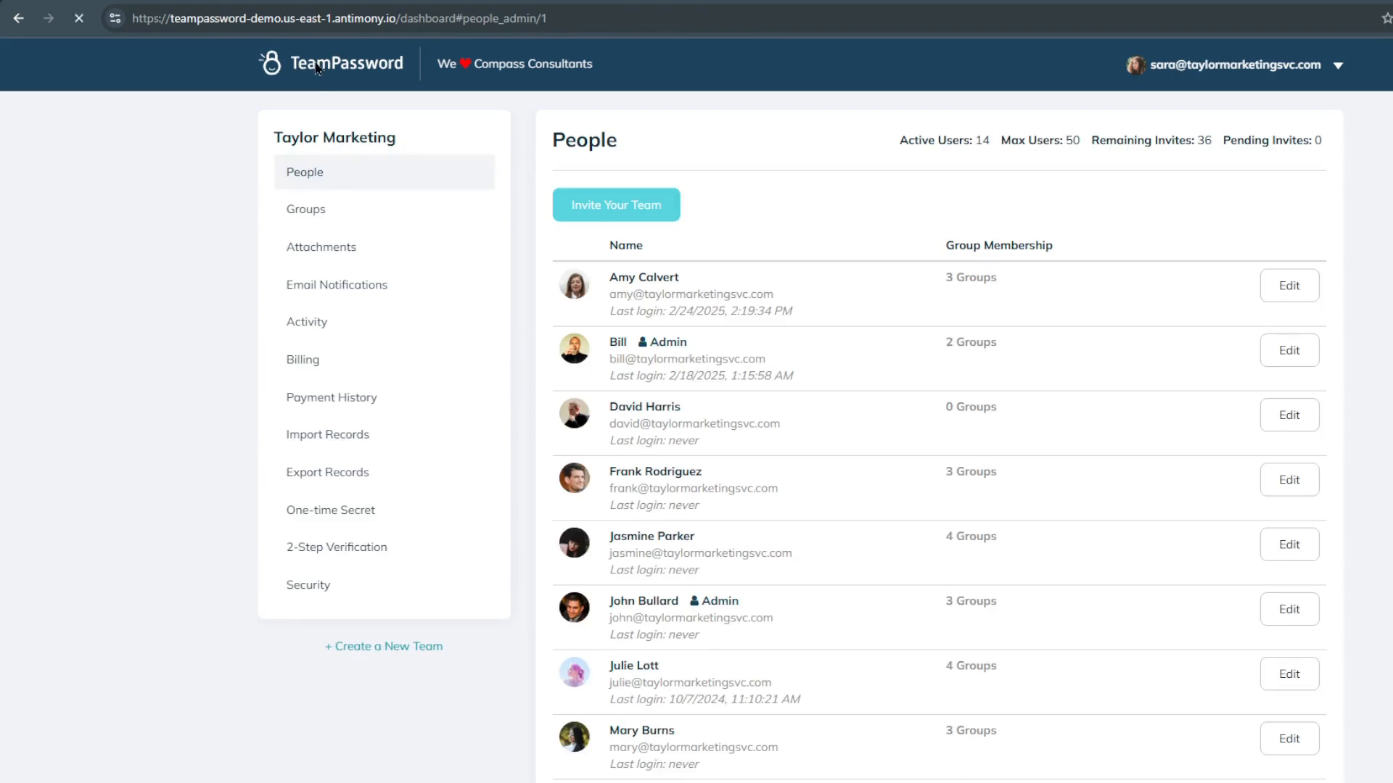
left_click(1314, 138)
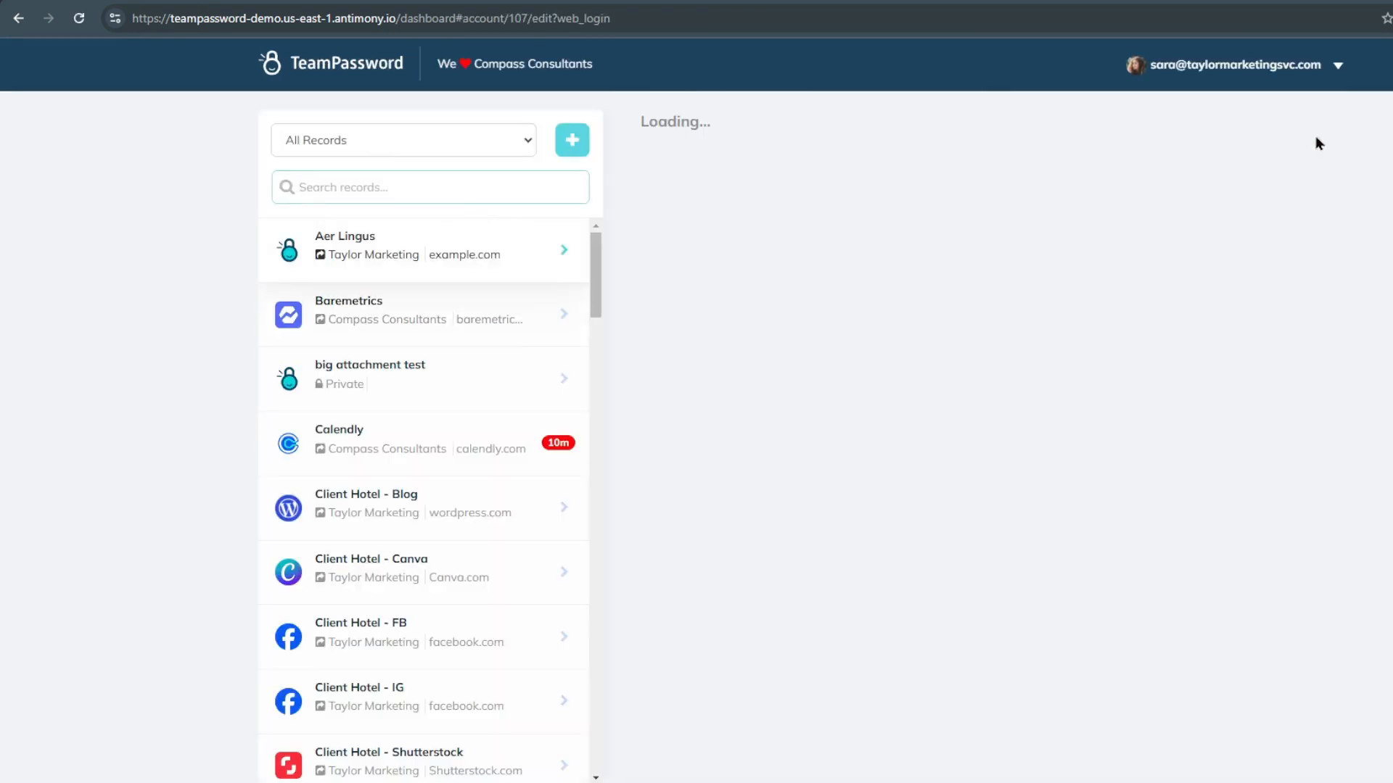
scroll(898, 414, "down", 4)
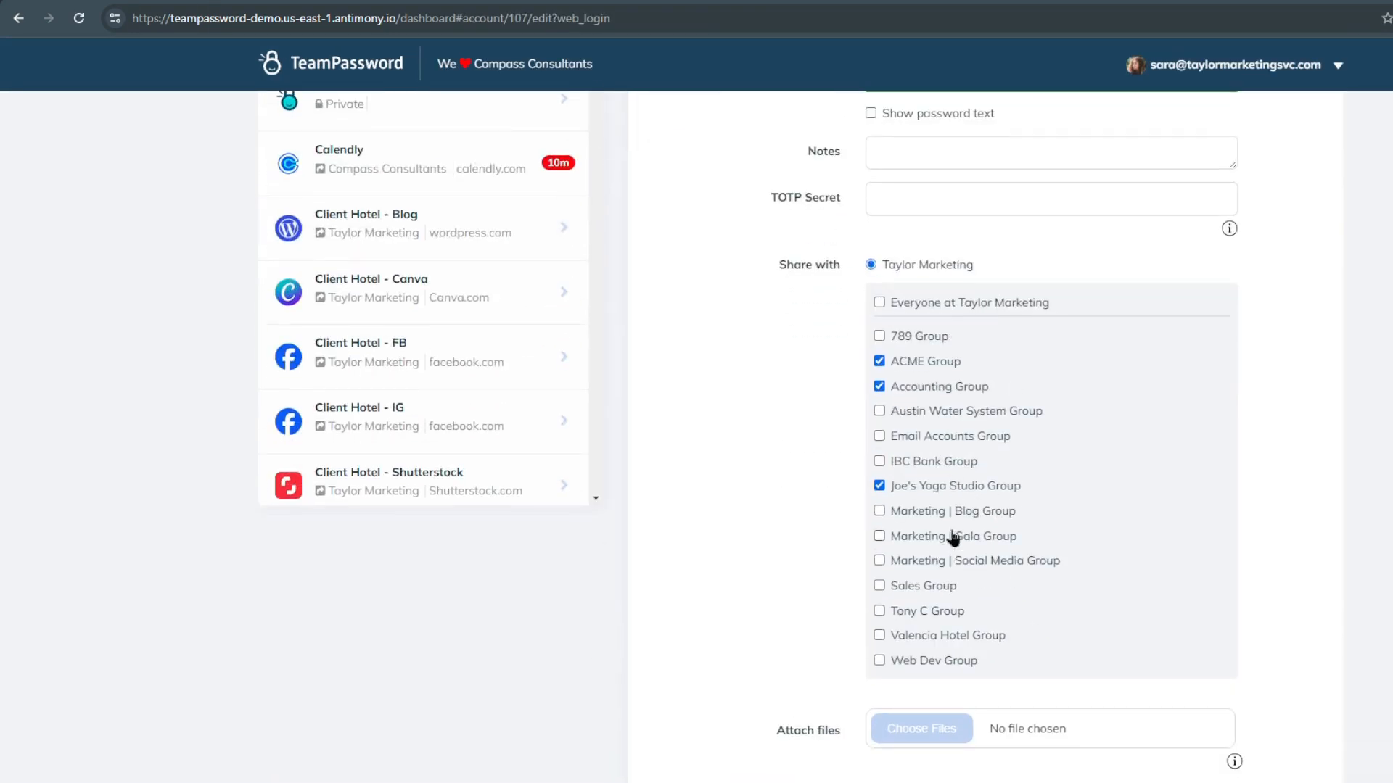
scroll(951, 535, "down", 3)
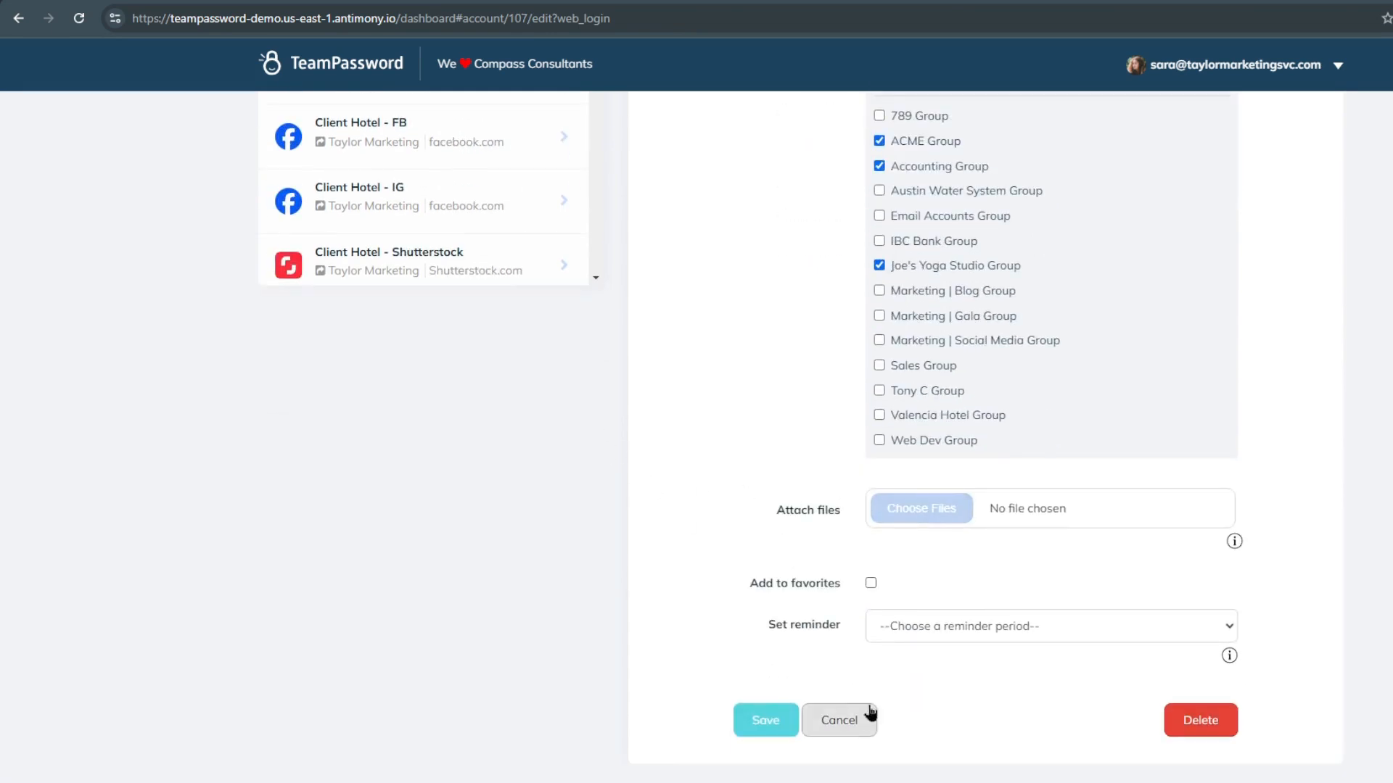
left_click(845, 719)
Try to fill account 1's organization cell in the template with the team name Taylor Marketing copied from TeamPassword.
left_click(513, 2)
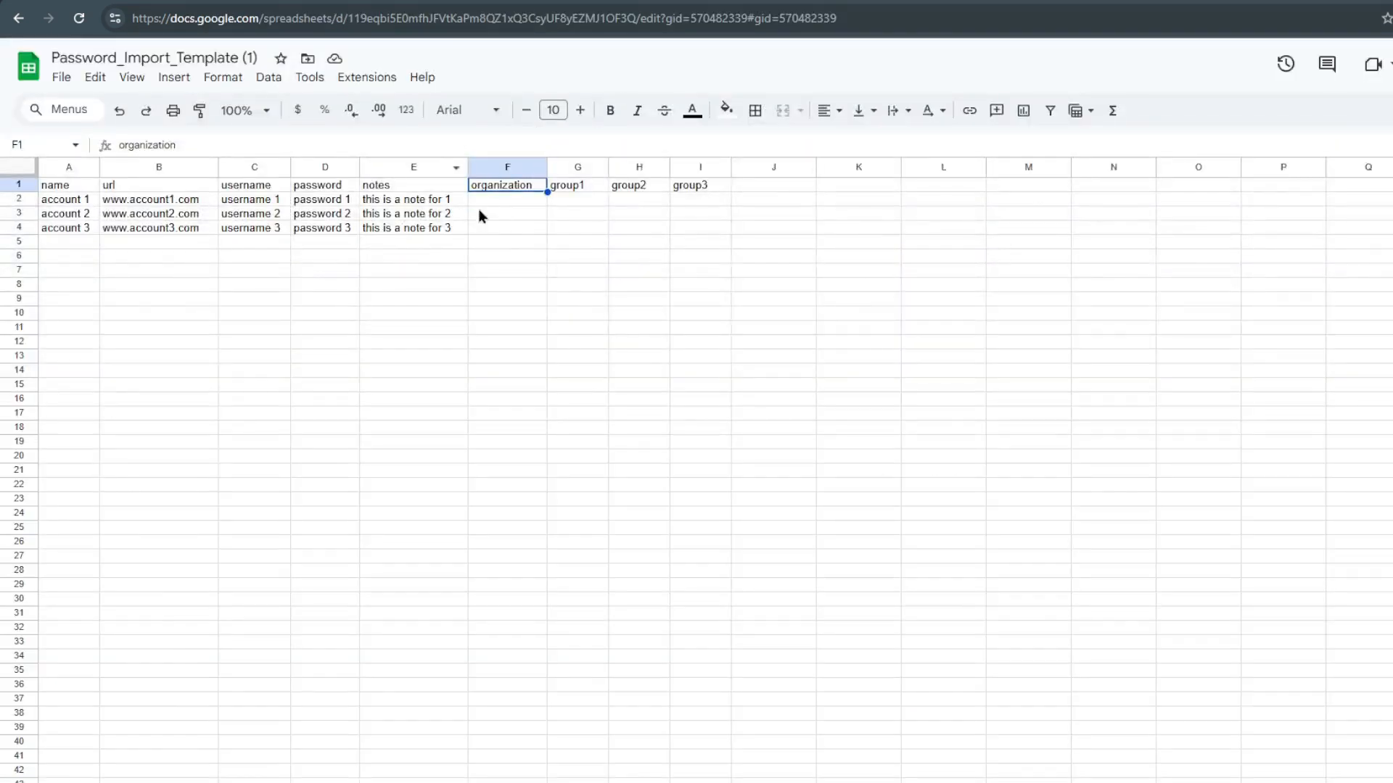
left_click(530, 203)
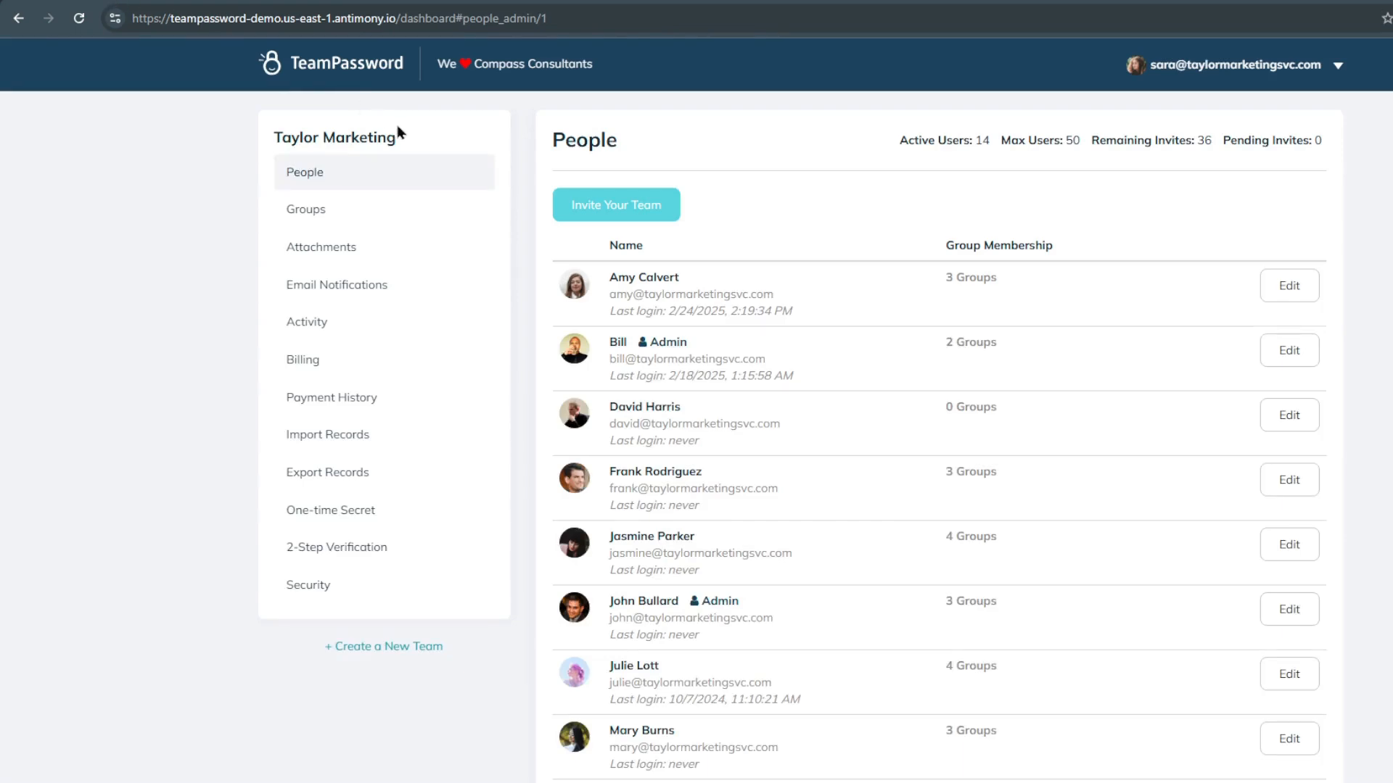
left_click_drag(398, 132, 272, 136)
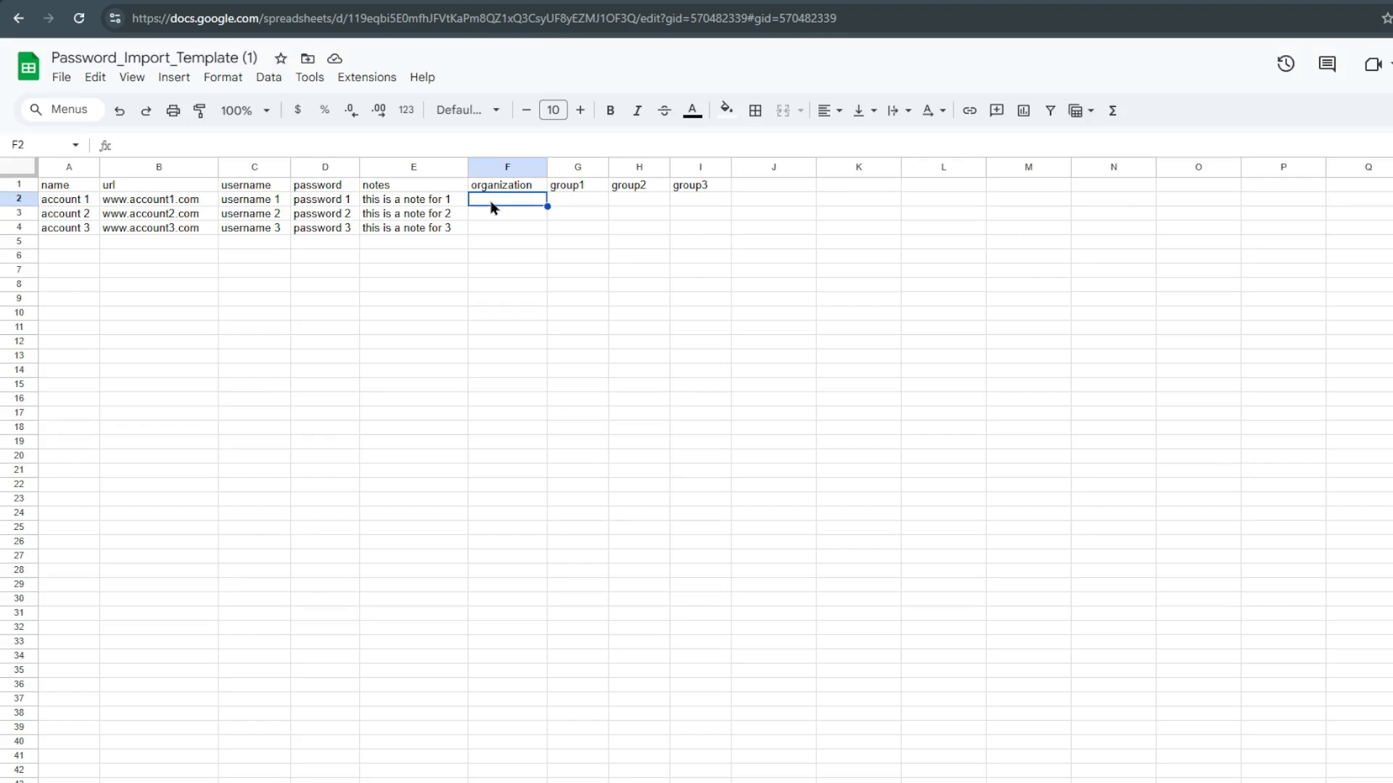
type("Taylor Marketing")
left_click(82, 203)
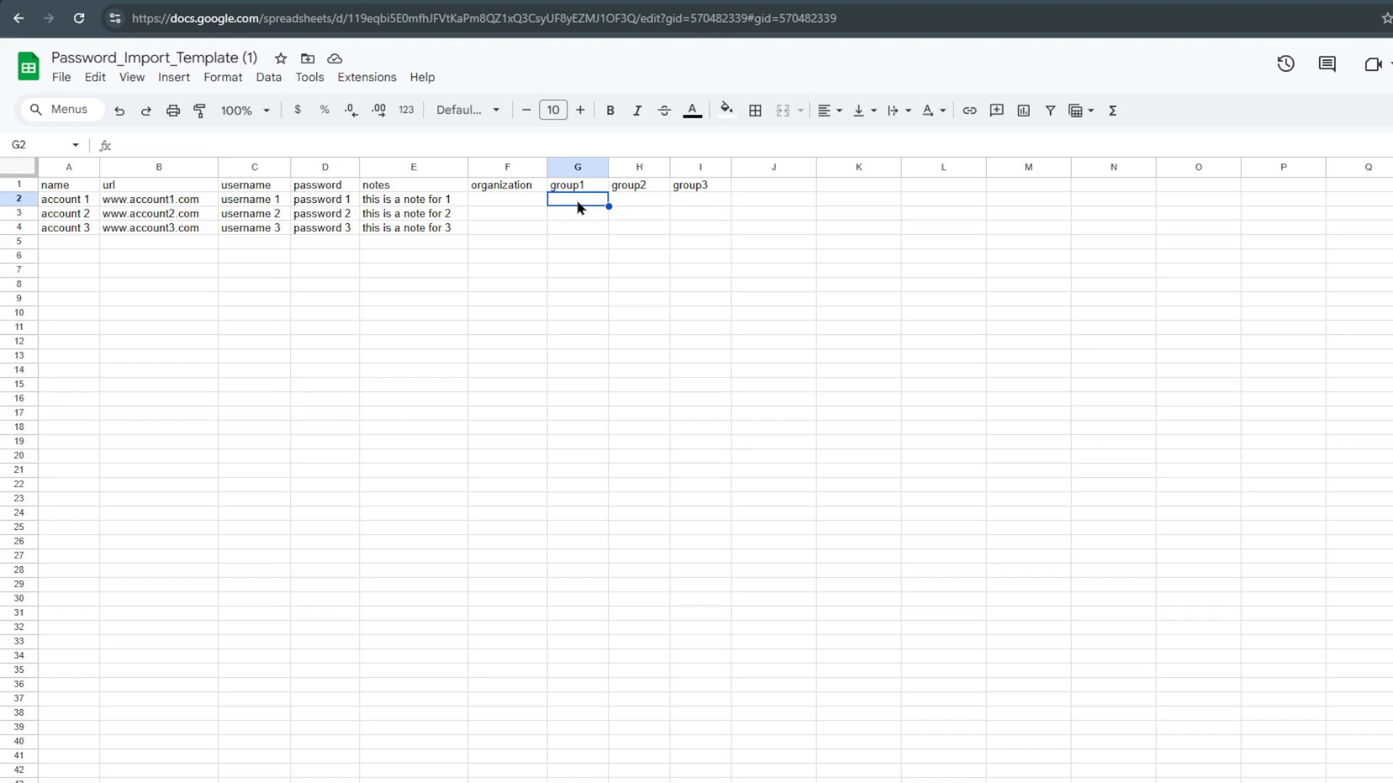
Assign account 1 to the Sales group, and account 2 to Sales in group1 and Marketing in group2.
type("Sales")
key("Return")
type("Sales")
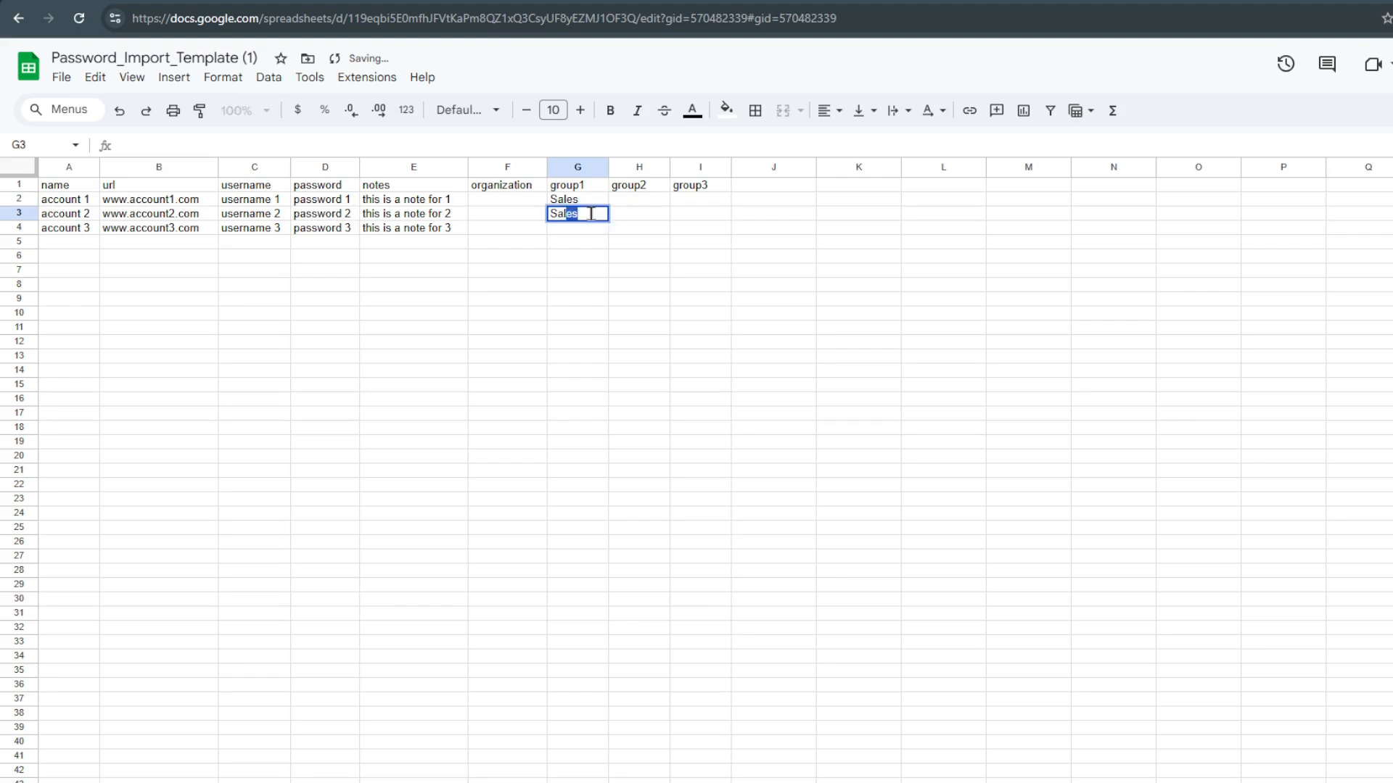
left_click(639, 215)
type("Marketing")
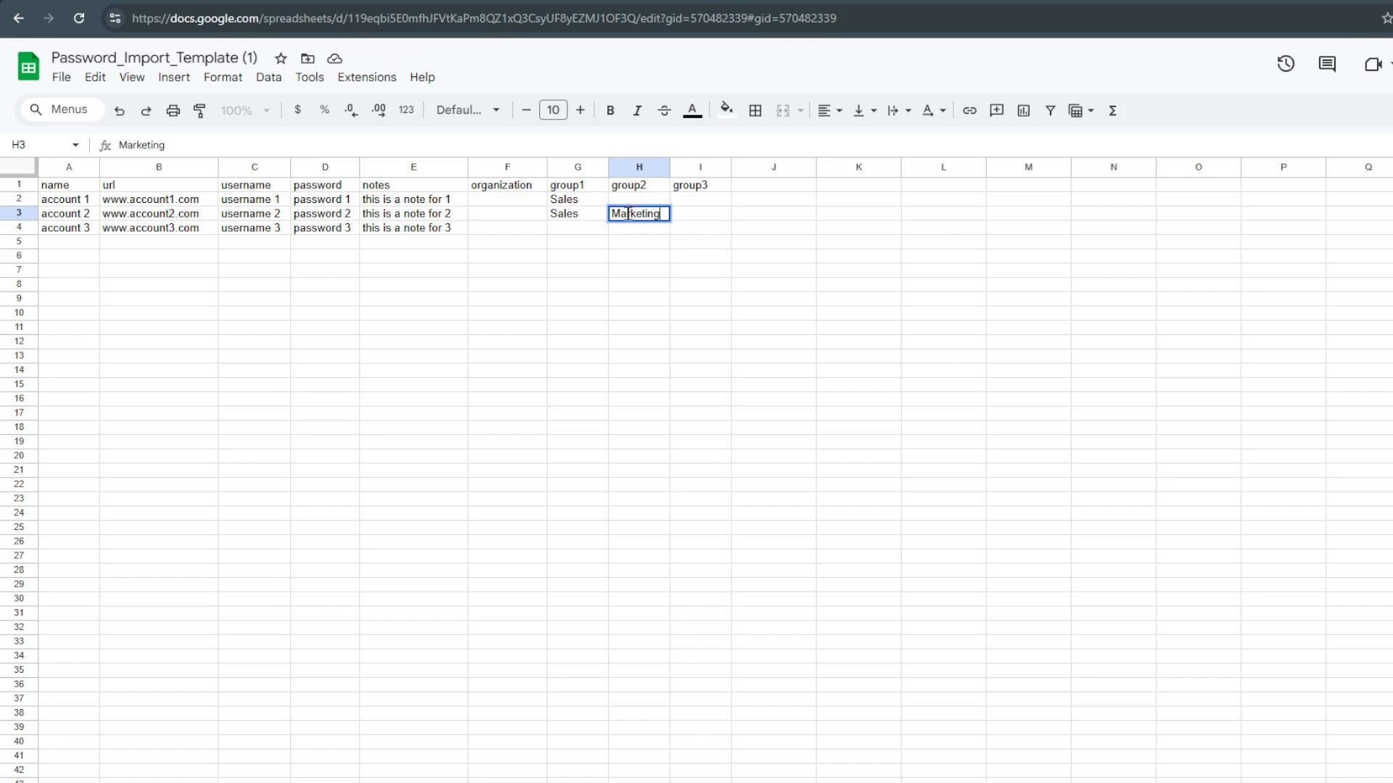
Assign account 3 to Dev in group2 and Finance in group3, leaving group1 blank.
left_click(637, 231)
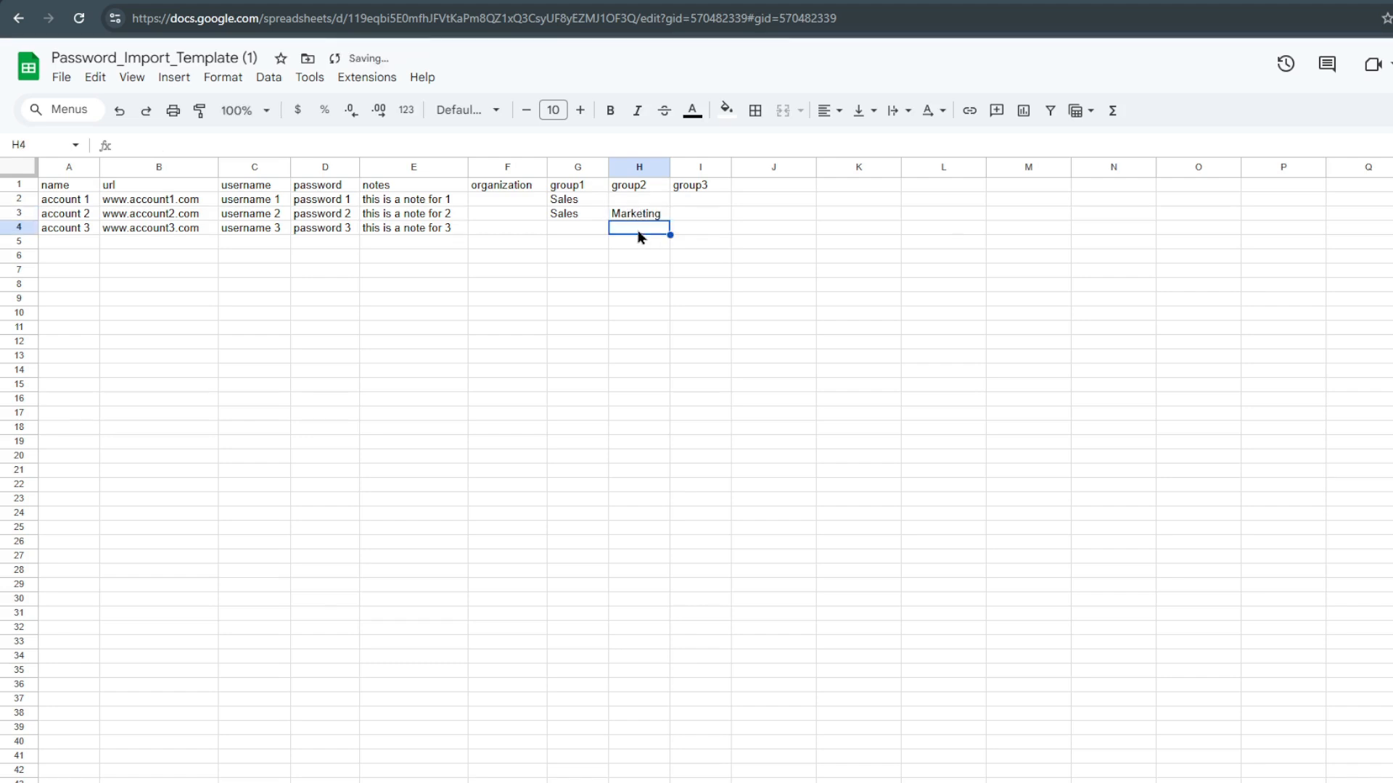
type("Dev")
left_click(715, 233)
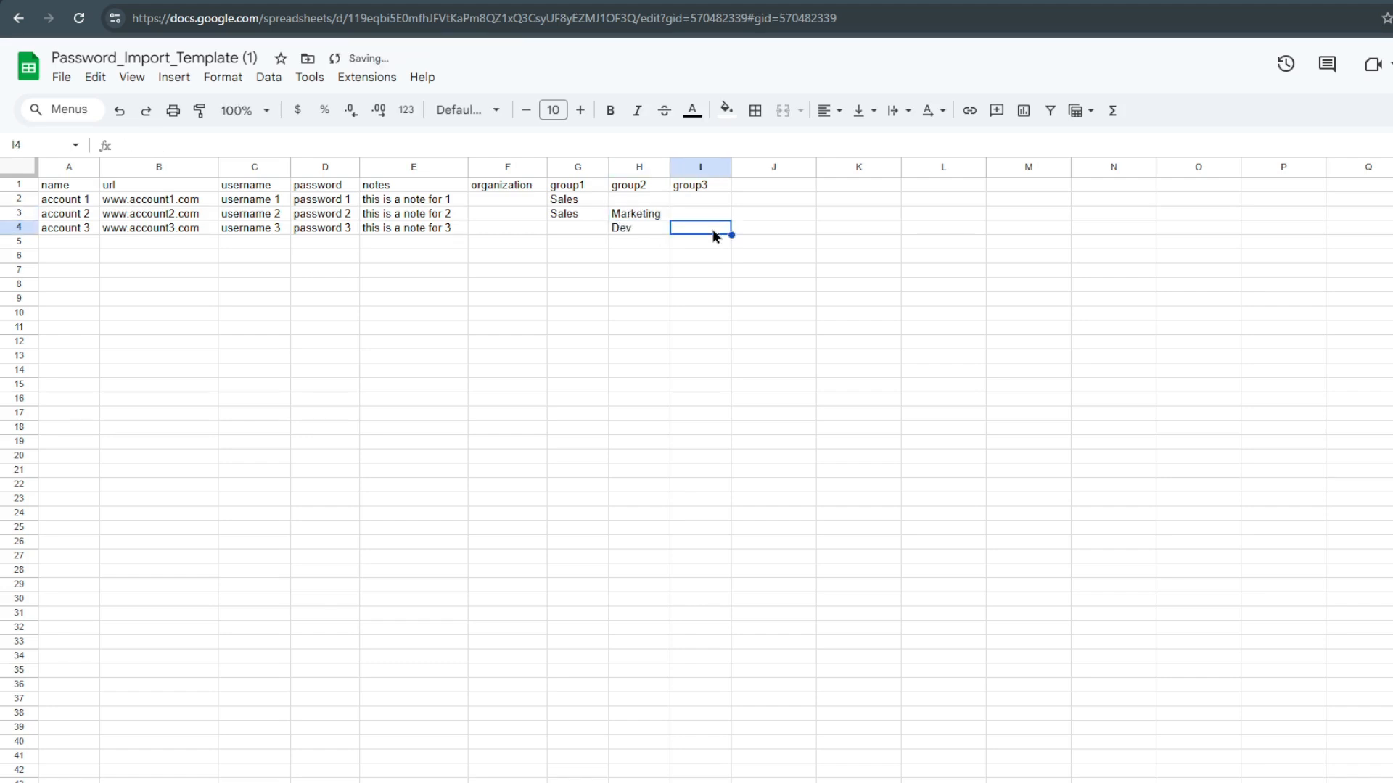
type("Finance")
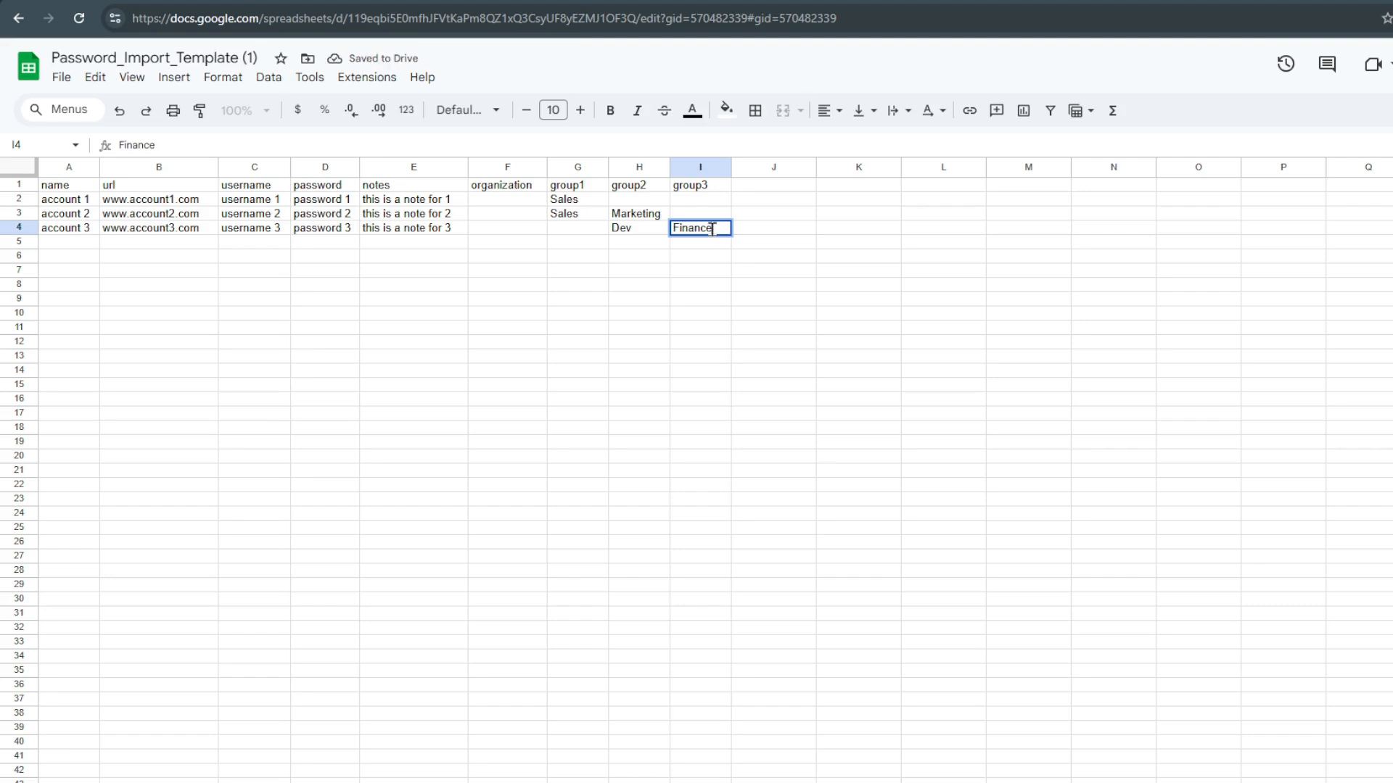
left_click(599, 226)
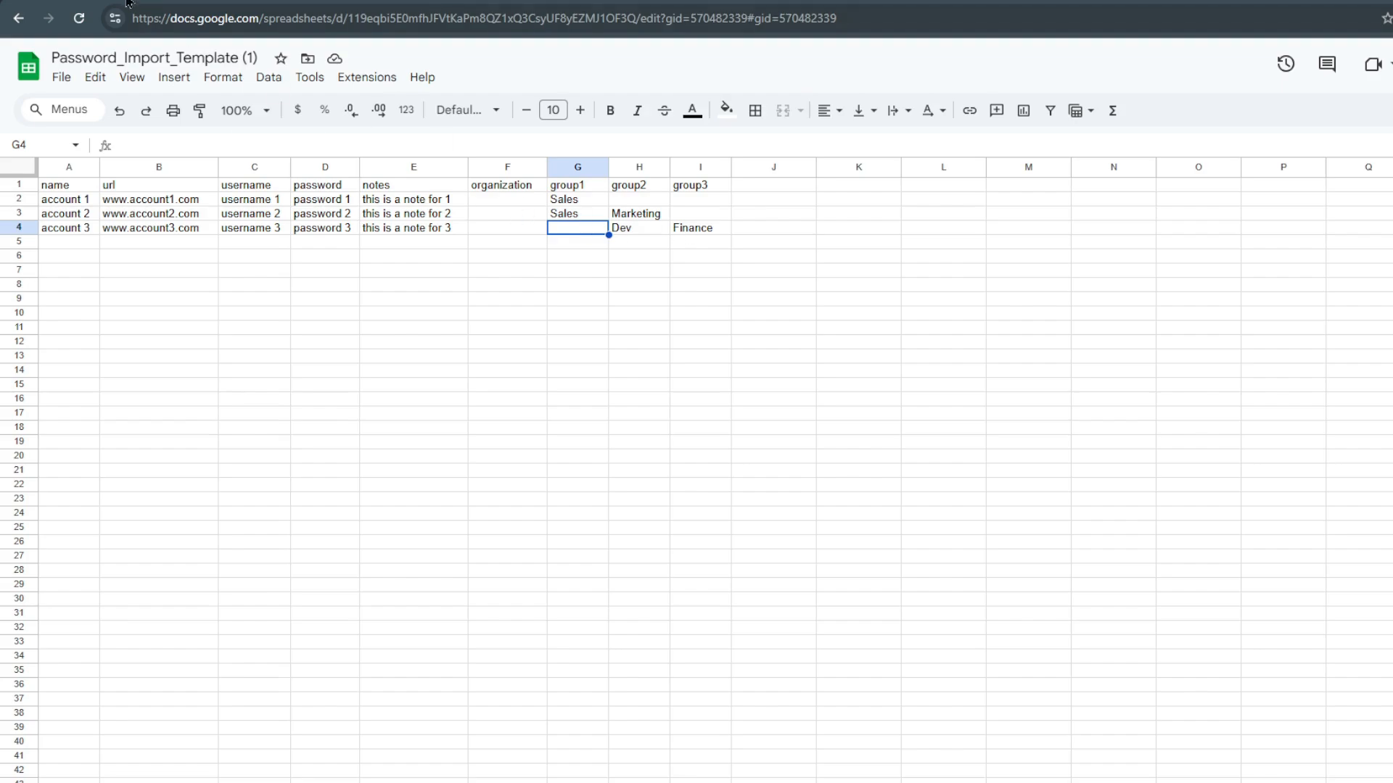
Review the list of groups a record can be shared with in TeamPassword and return to the spreadsheet.
left_click(125, 1)
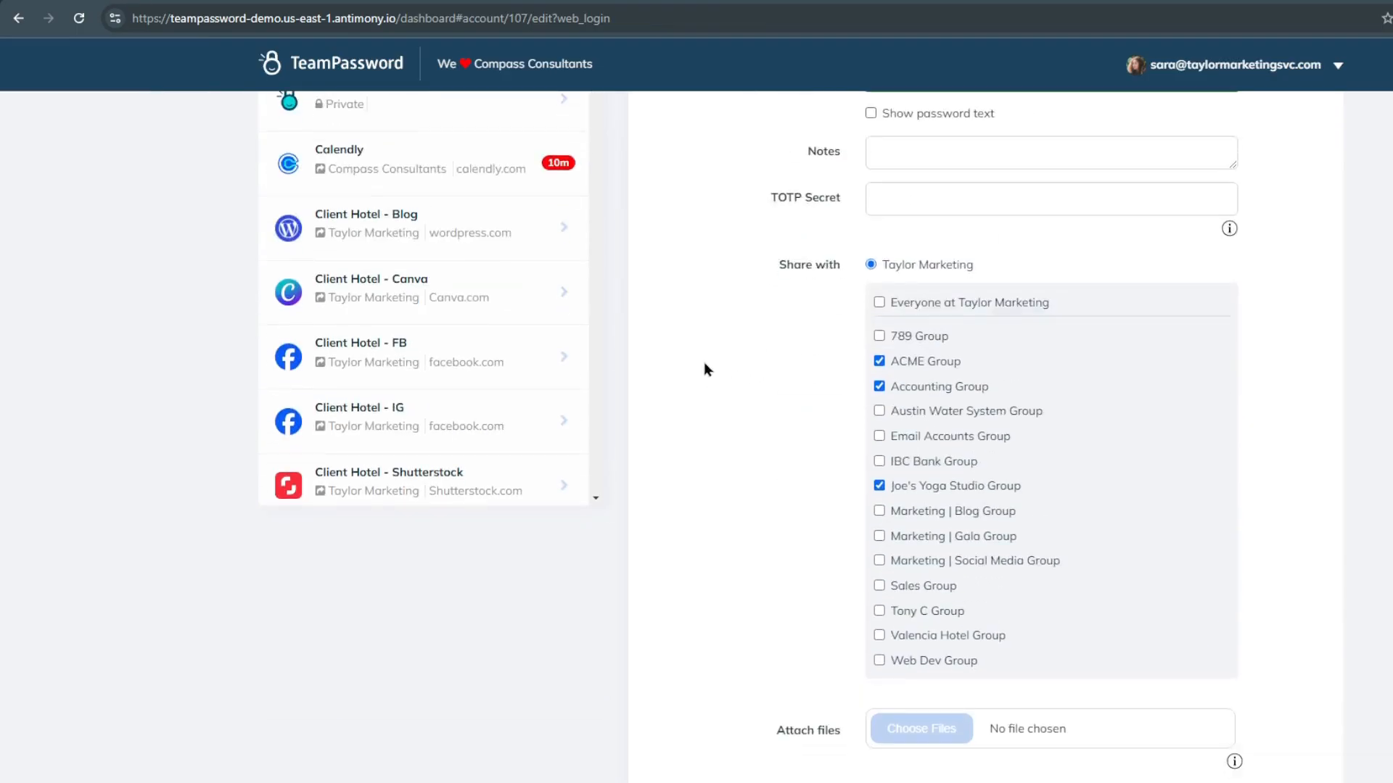
scroll(704, 366, "down", 1)
scroll(702, 413, "down", 1)
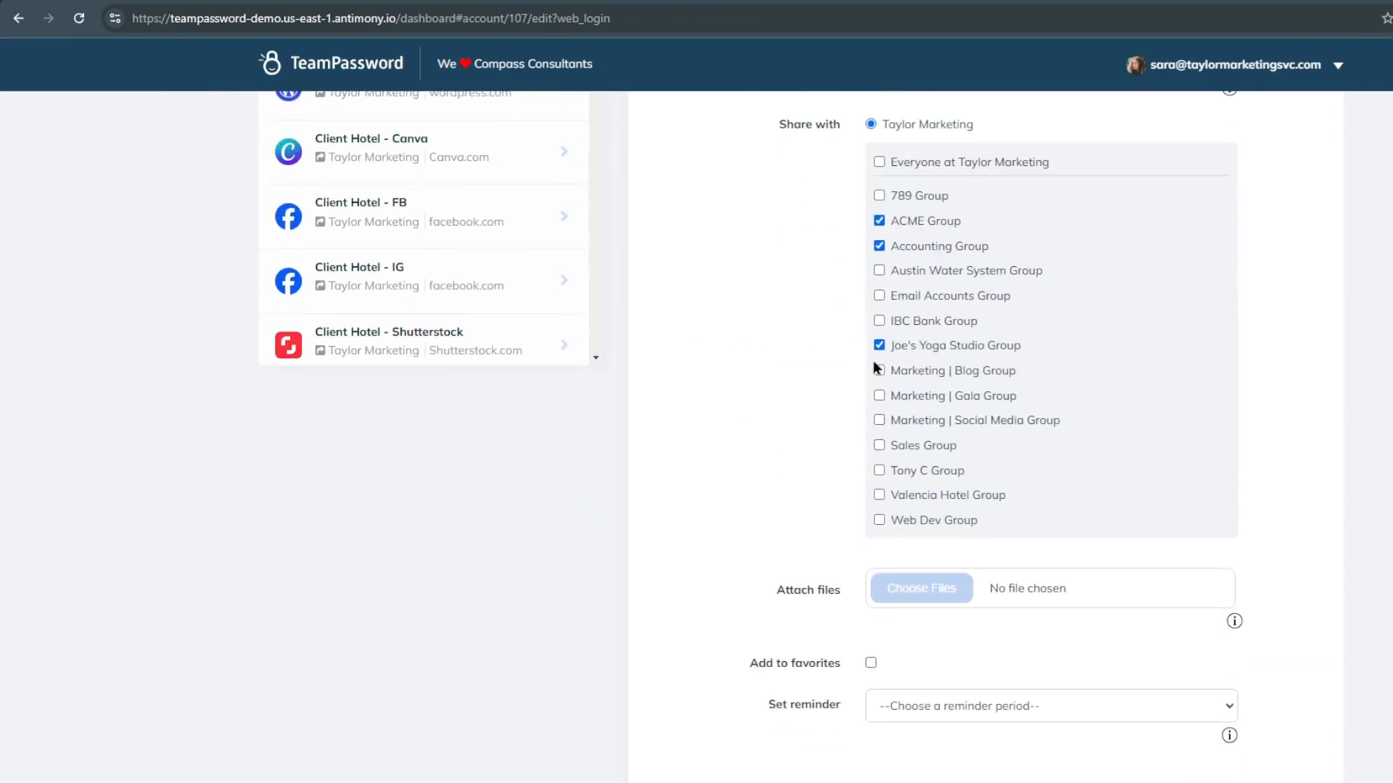
left_click(319, 1)
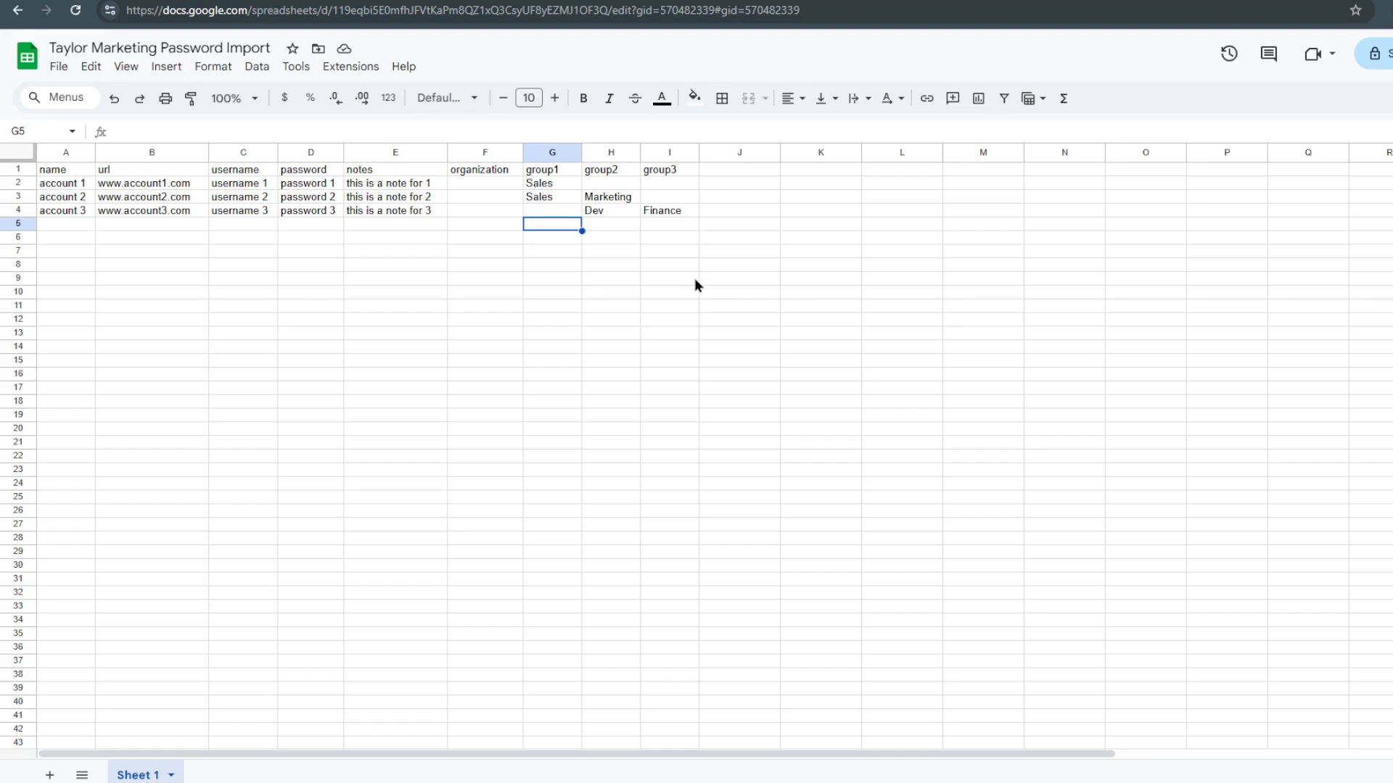
Check account 1's group name in the spreadsheet, and start adding a group to the Taylor Marketing team in TeamPassword.
left_click(559, 184)
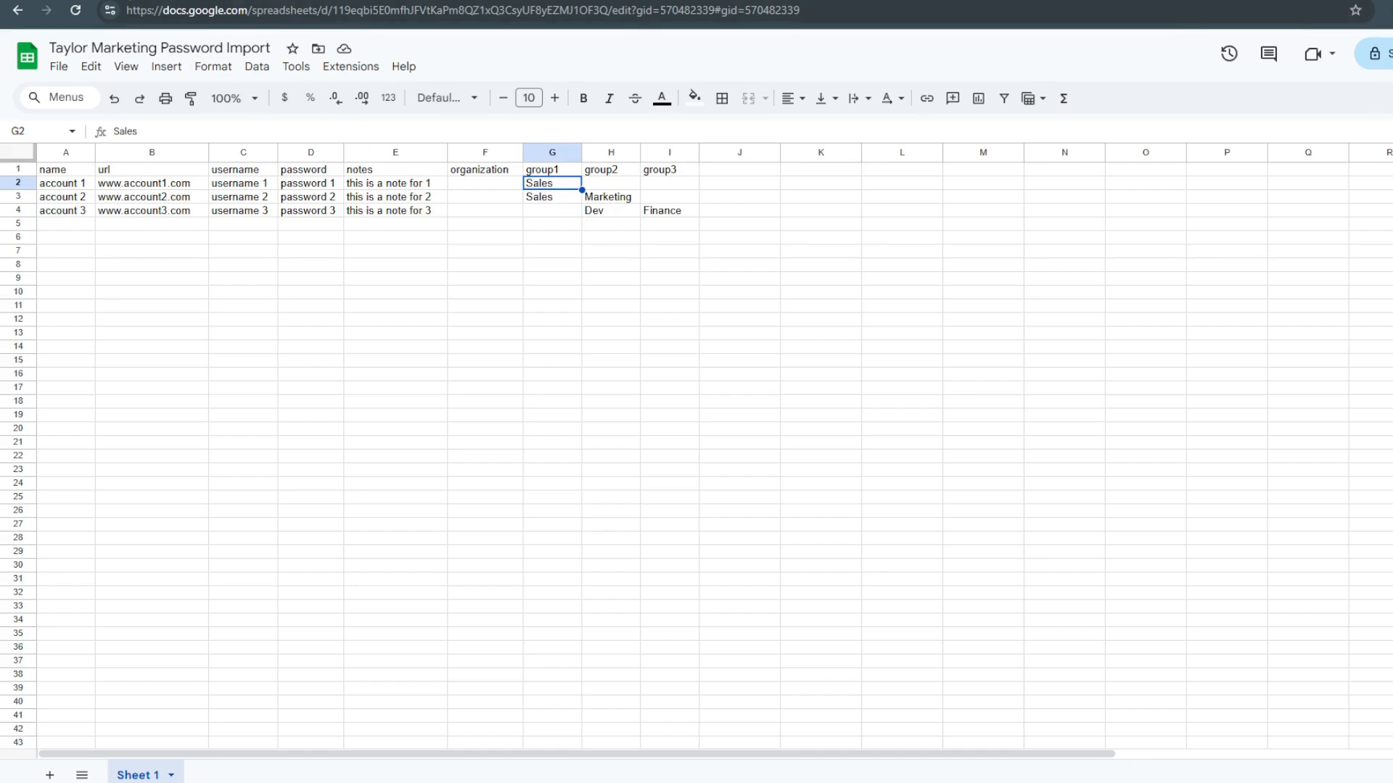
left_click(119, 1)
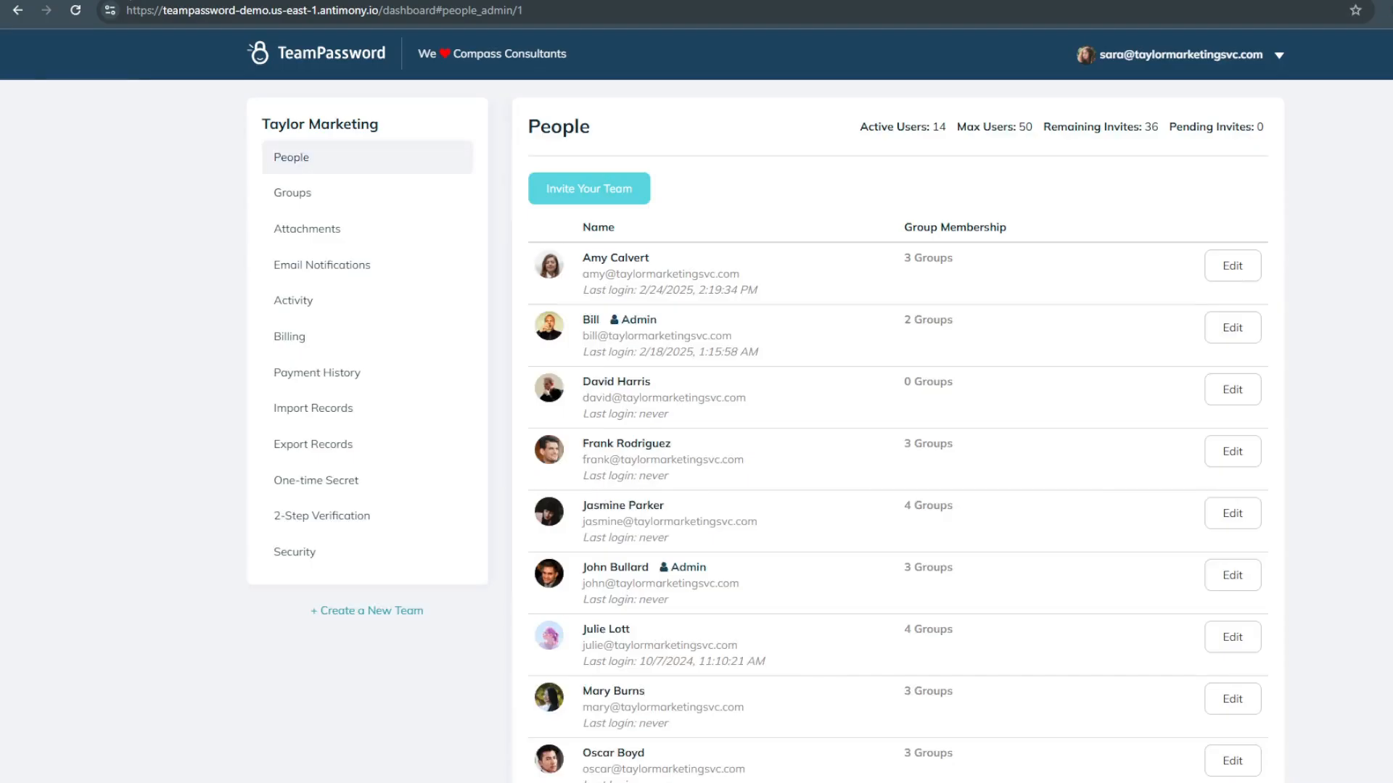
left_click(382, 206)
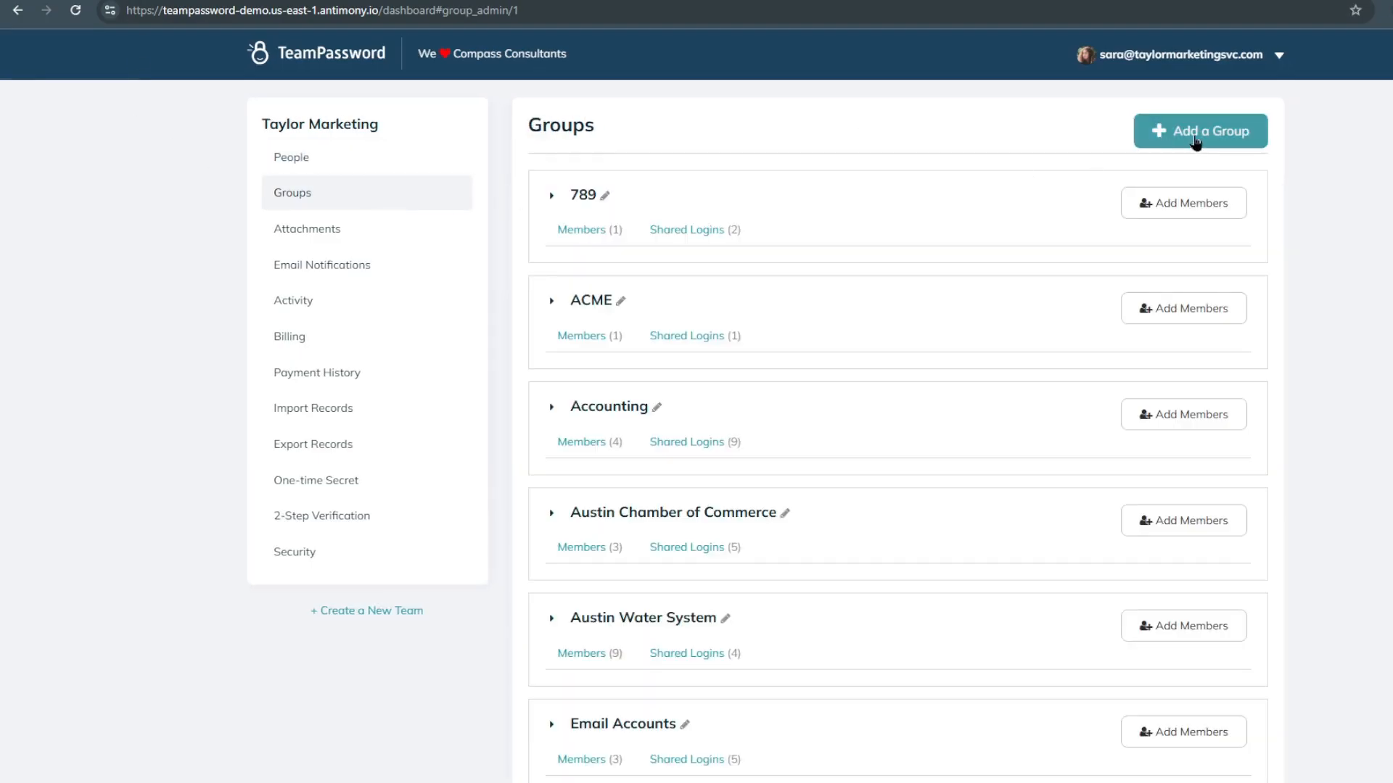
left_click(1195, 141)
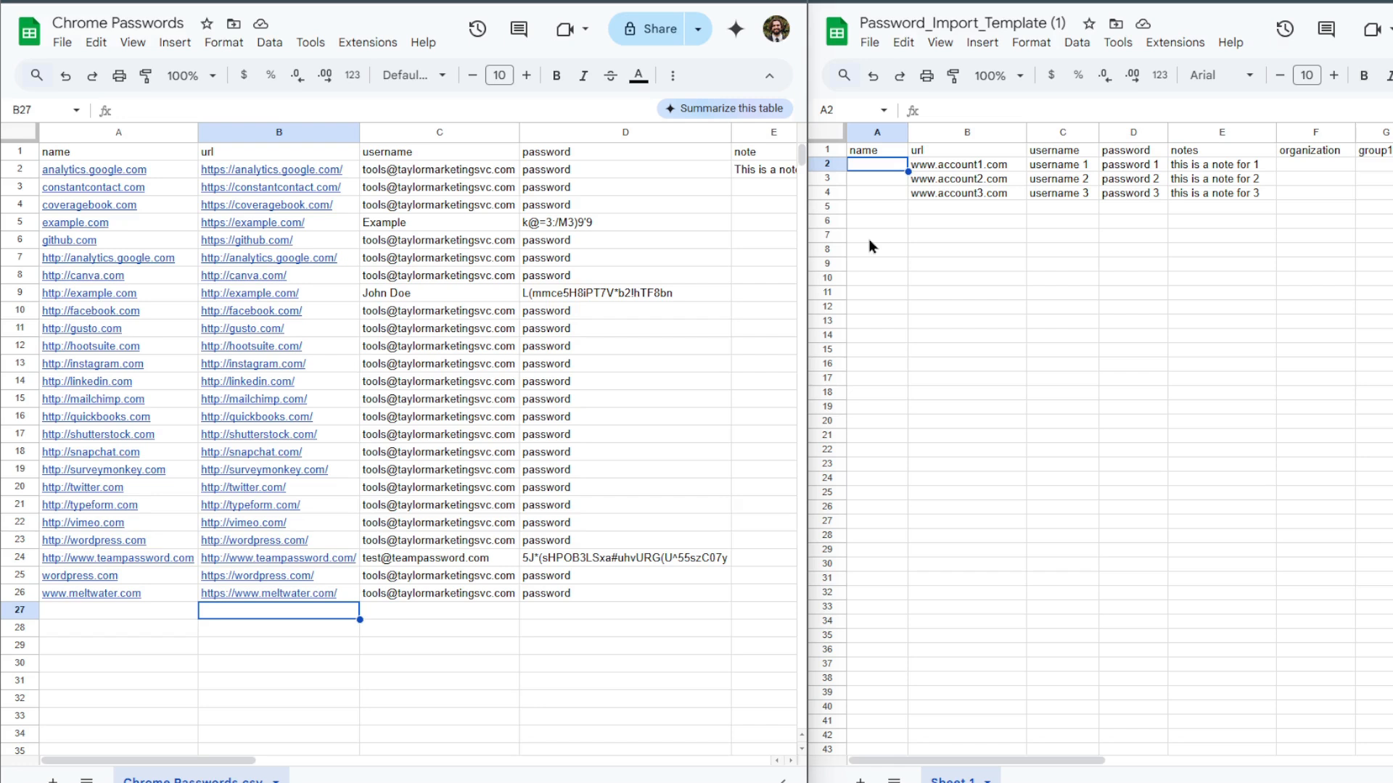
Copy the names in A2:A26 of the Chrome Passwords sheet into the name column of the import template from A2.
left_click(341, 645)
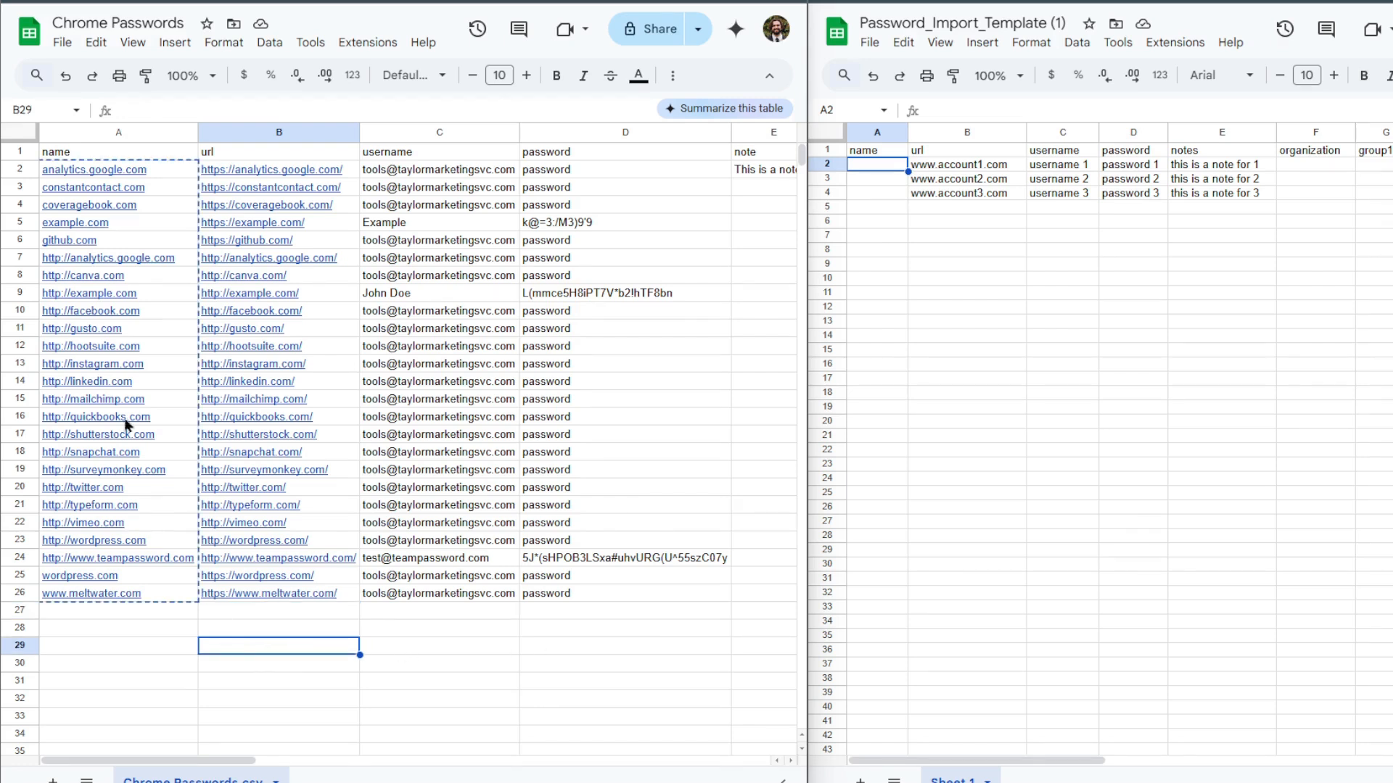
left_click(140, 173)
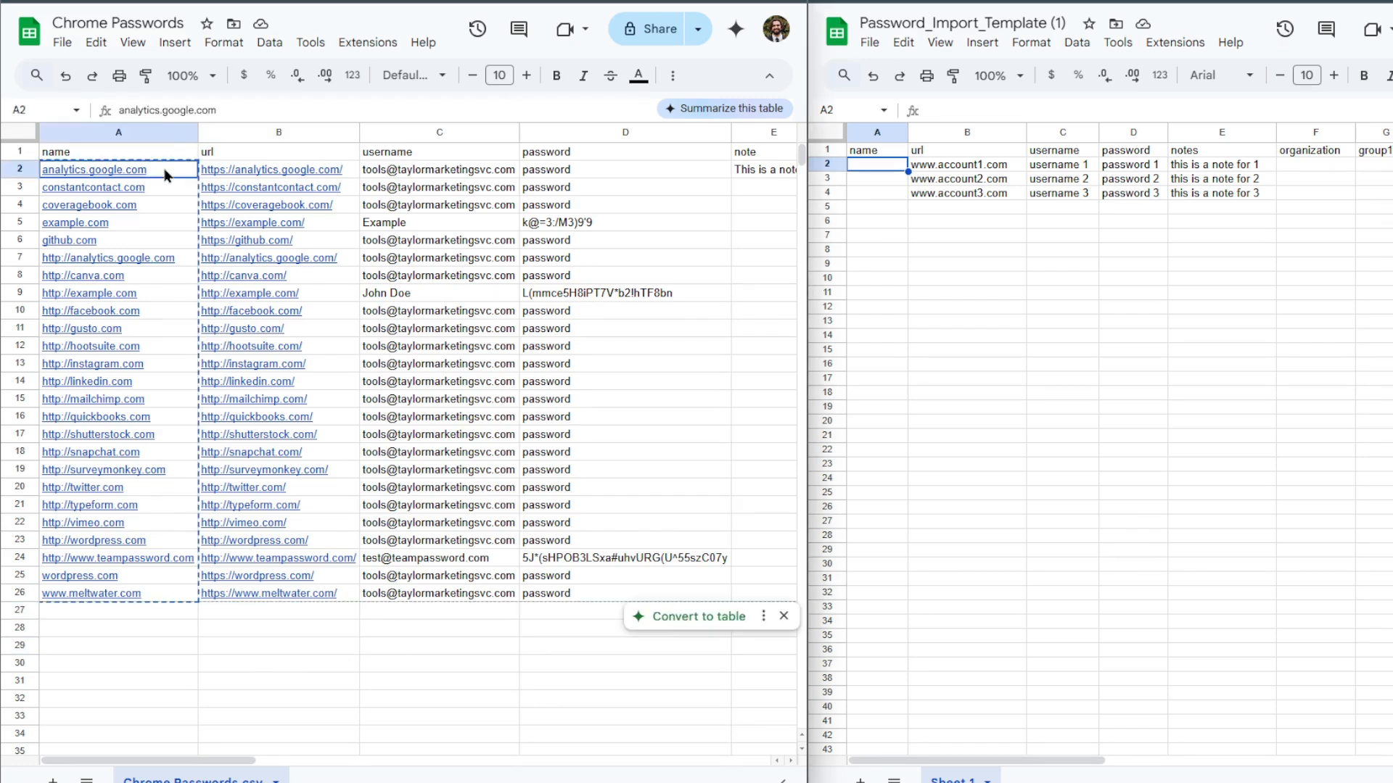
left_click(169, 594, "shift")
key("ctrl+c")
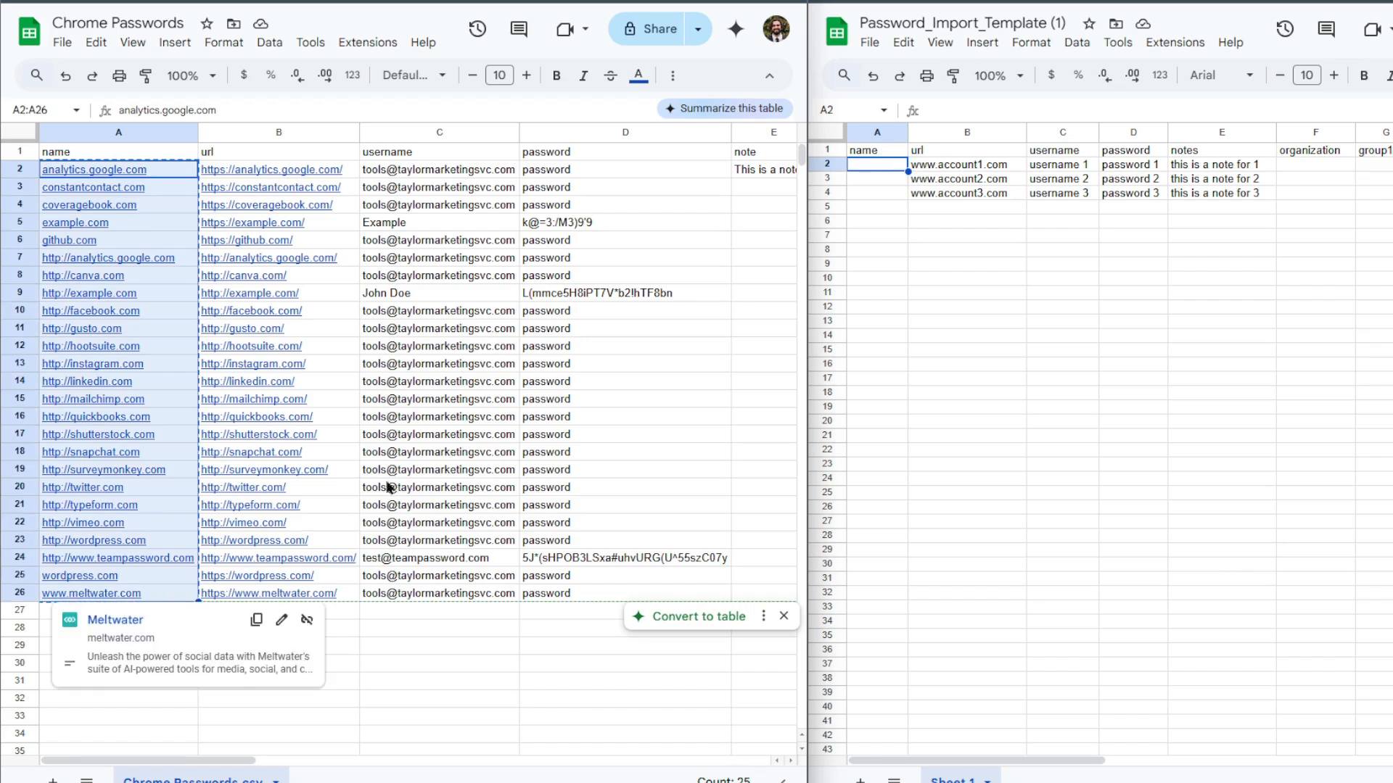
left_click(873, 163)
key("ctrl+v")
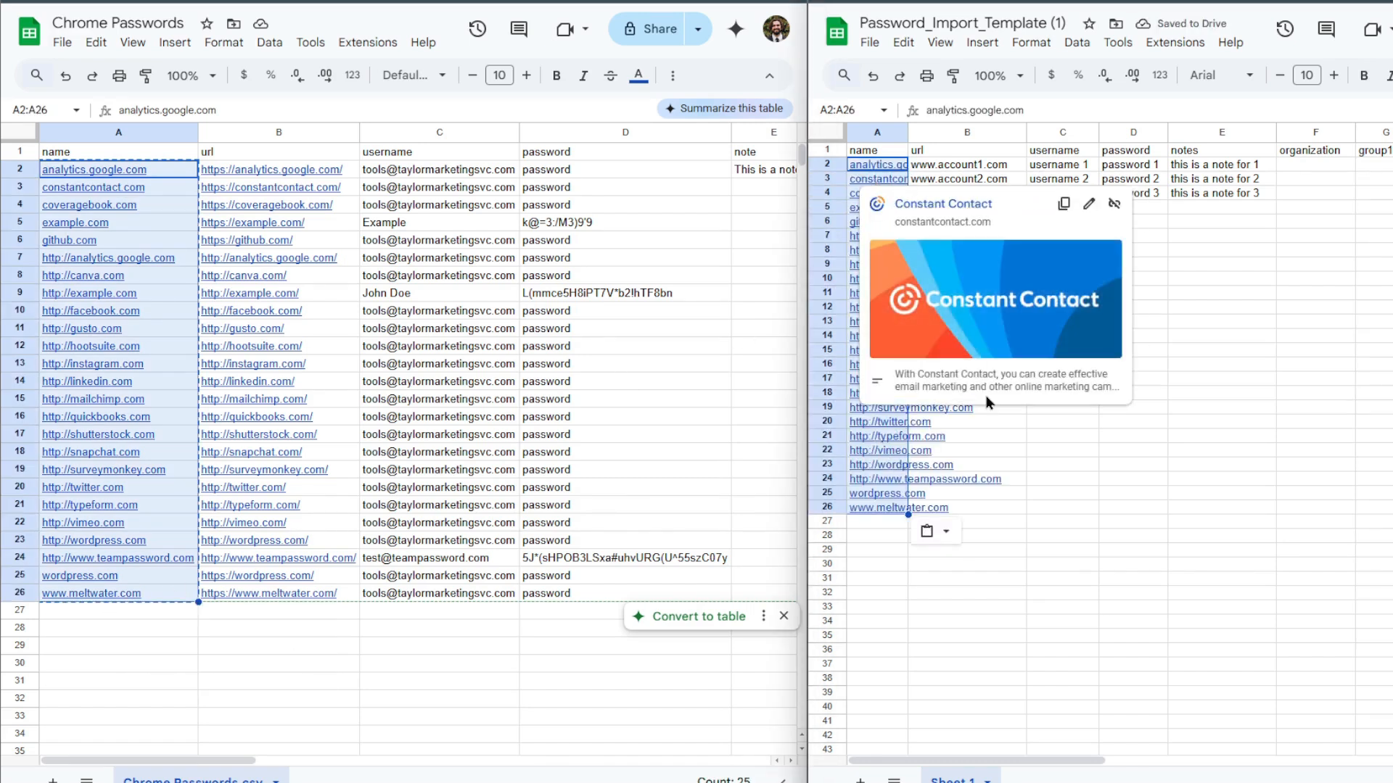
key("ctrl+f")
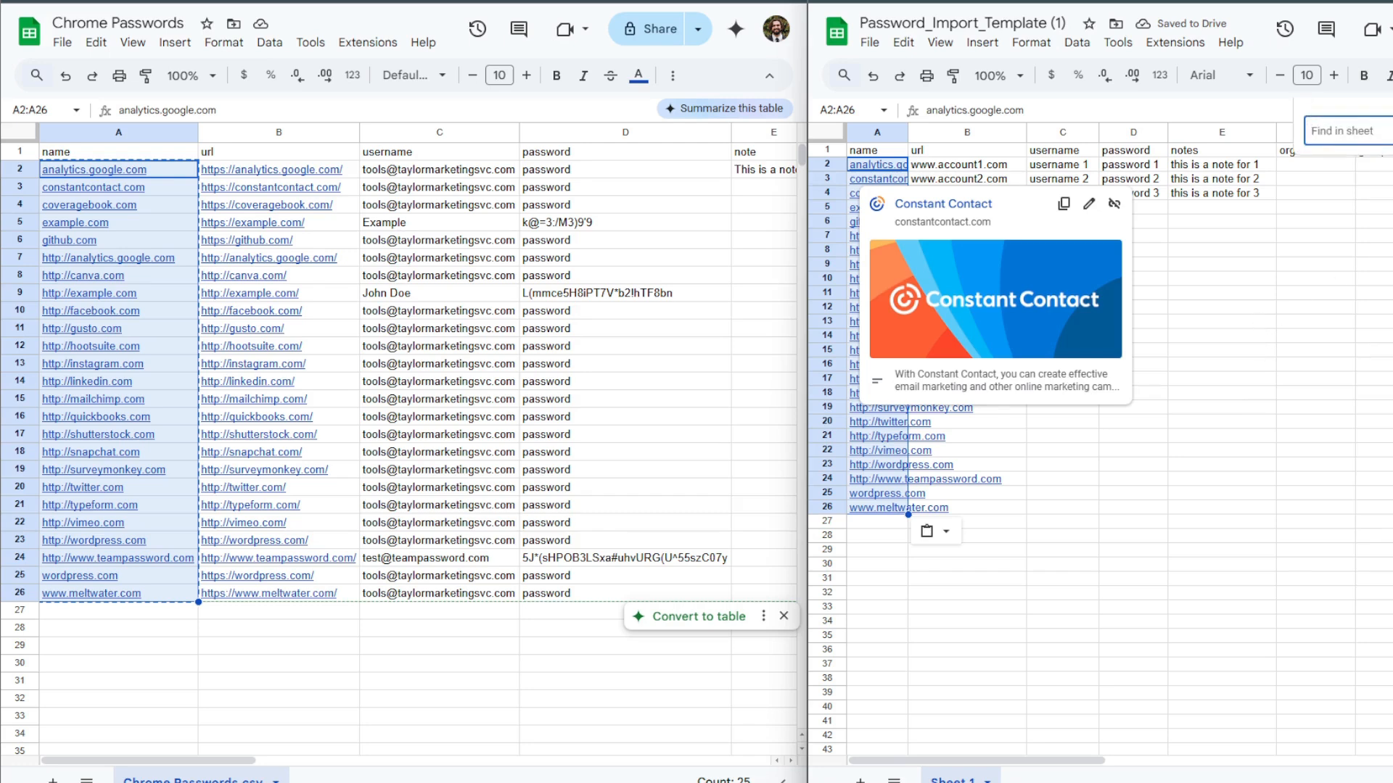
key("ctrl+h")
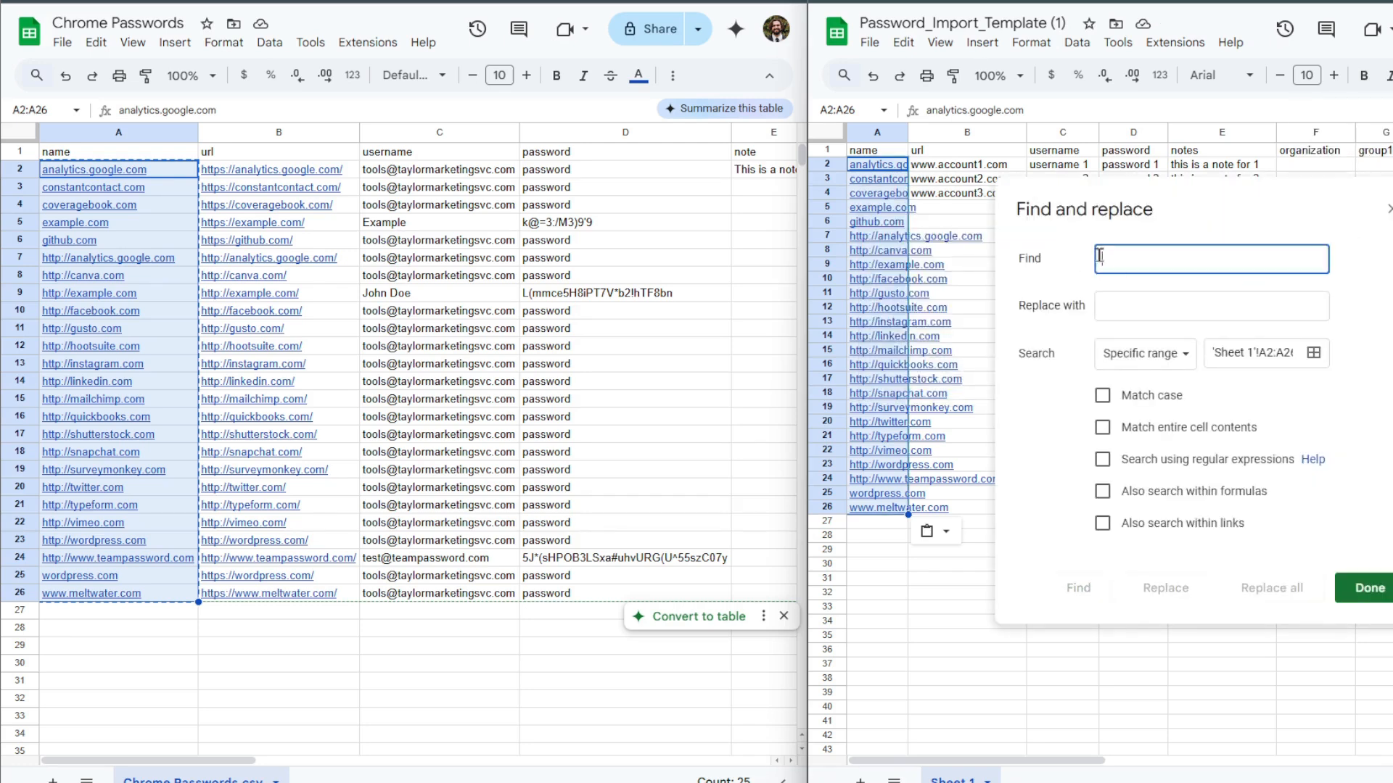
type("http://")
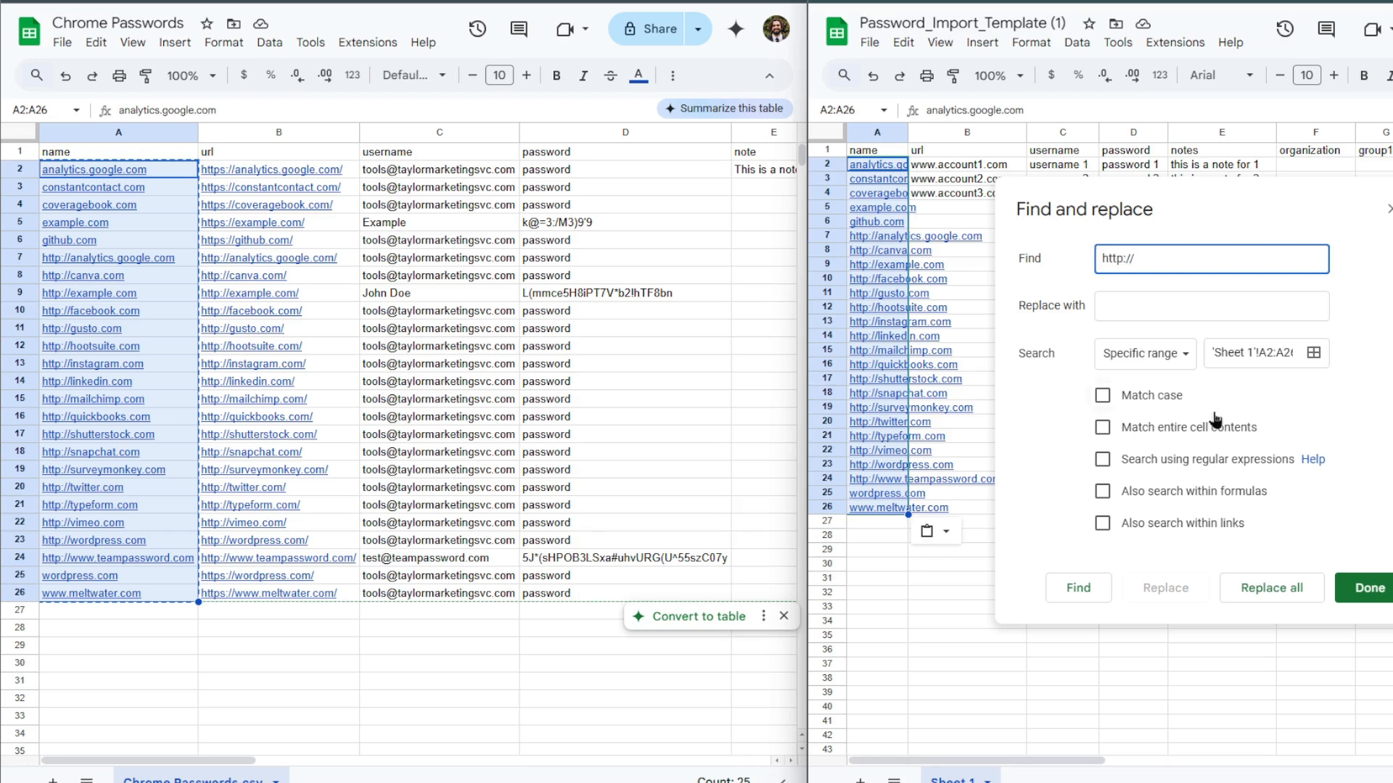
left_click(1272, 587)
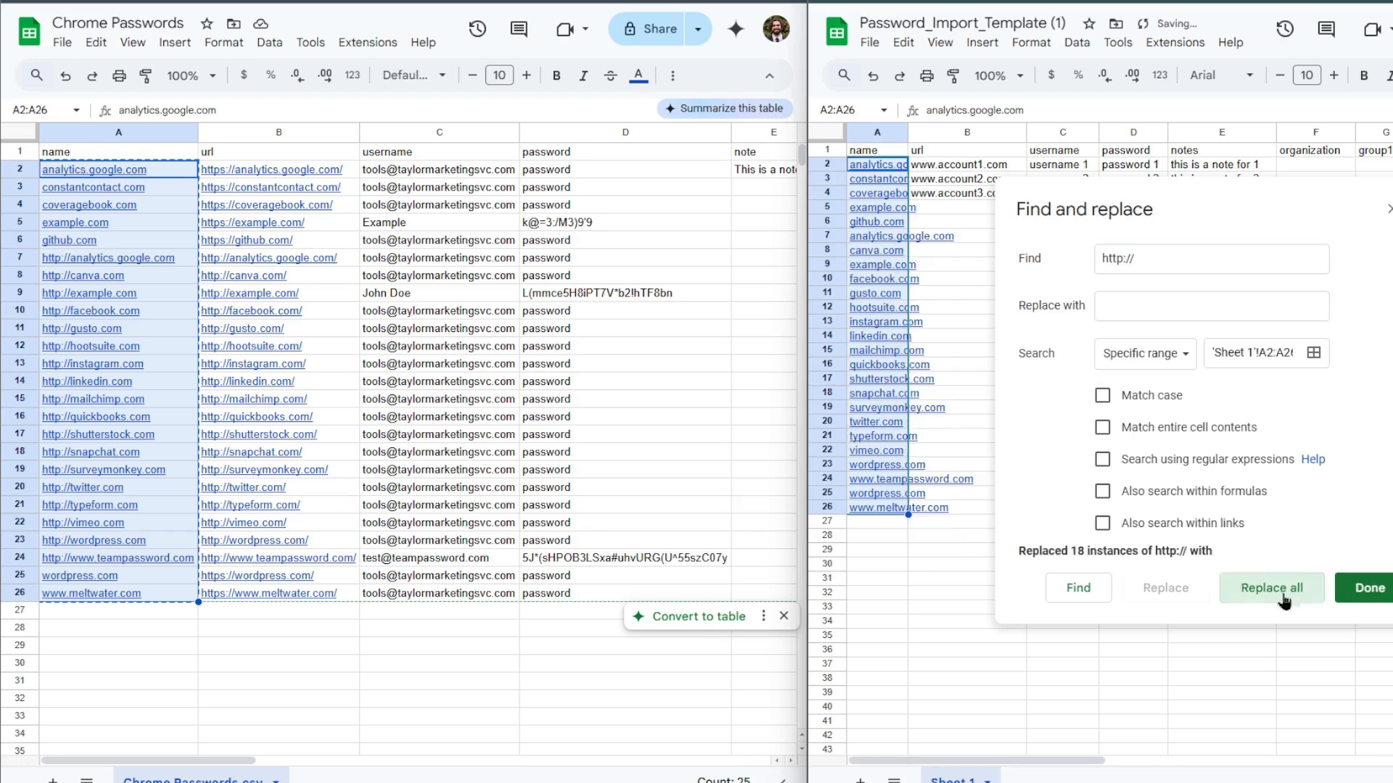
Remove every .com from the names in A2:A26 of the import template by replacing it with nothing.
type(".com")
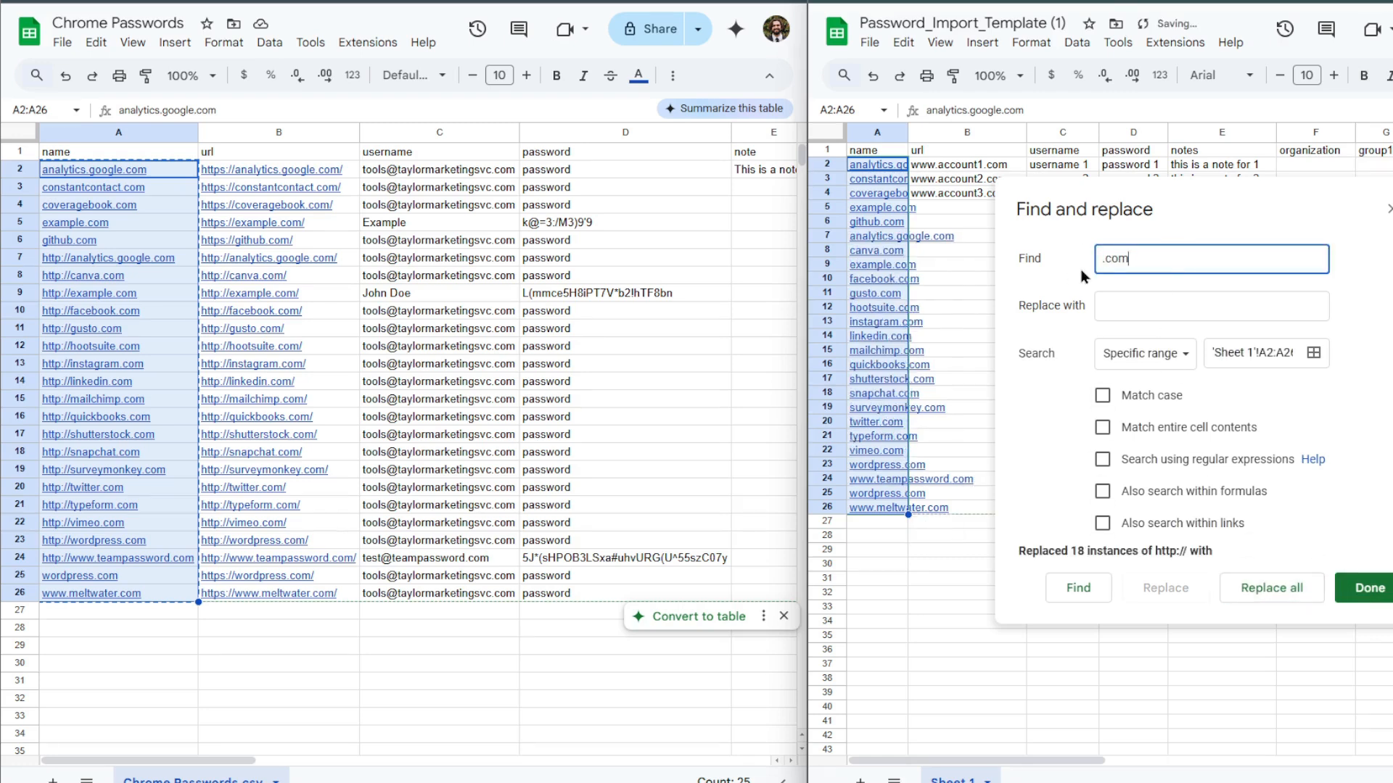
left_click(1266, 588)
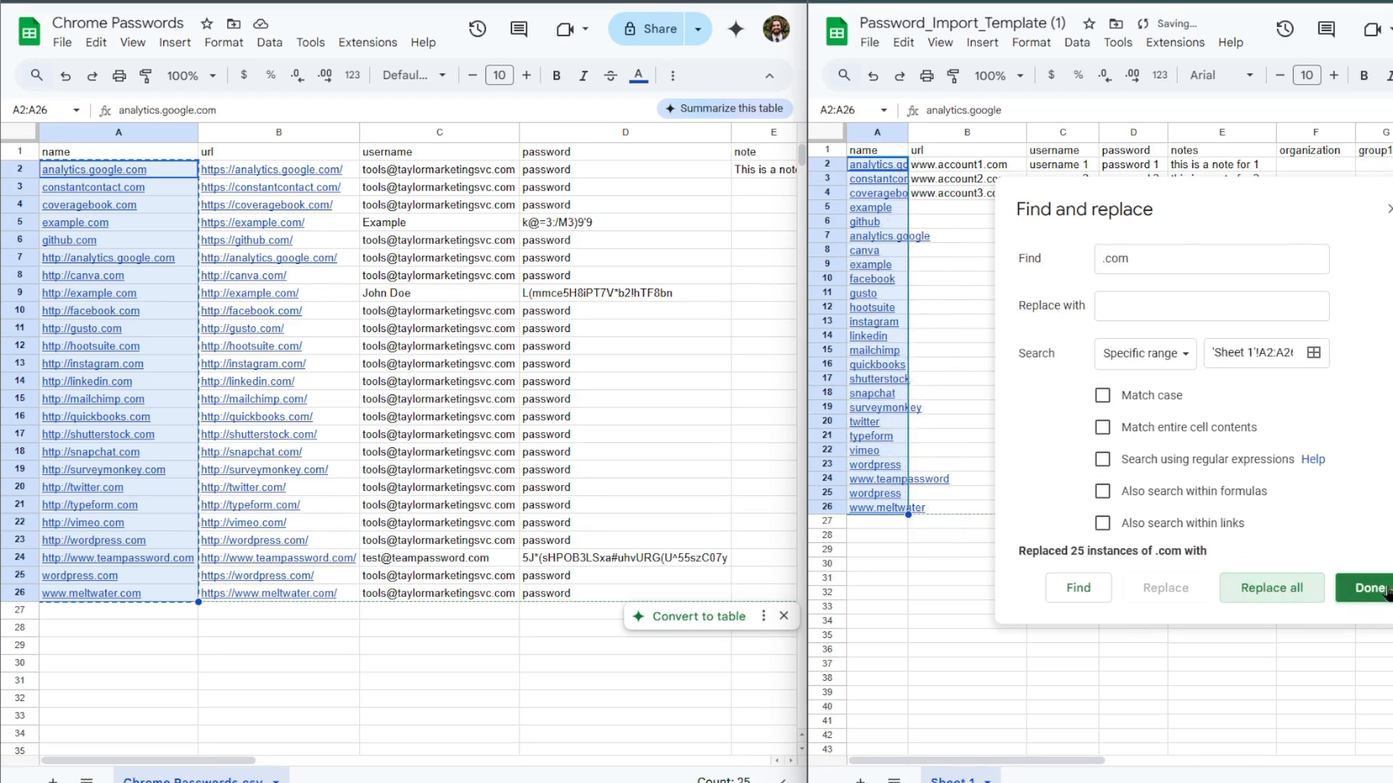
key("Escape")
Remove the hyperlinks from the names in A2:A26 of the import template.
right_click(850, 303)
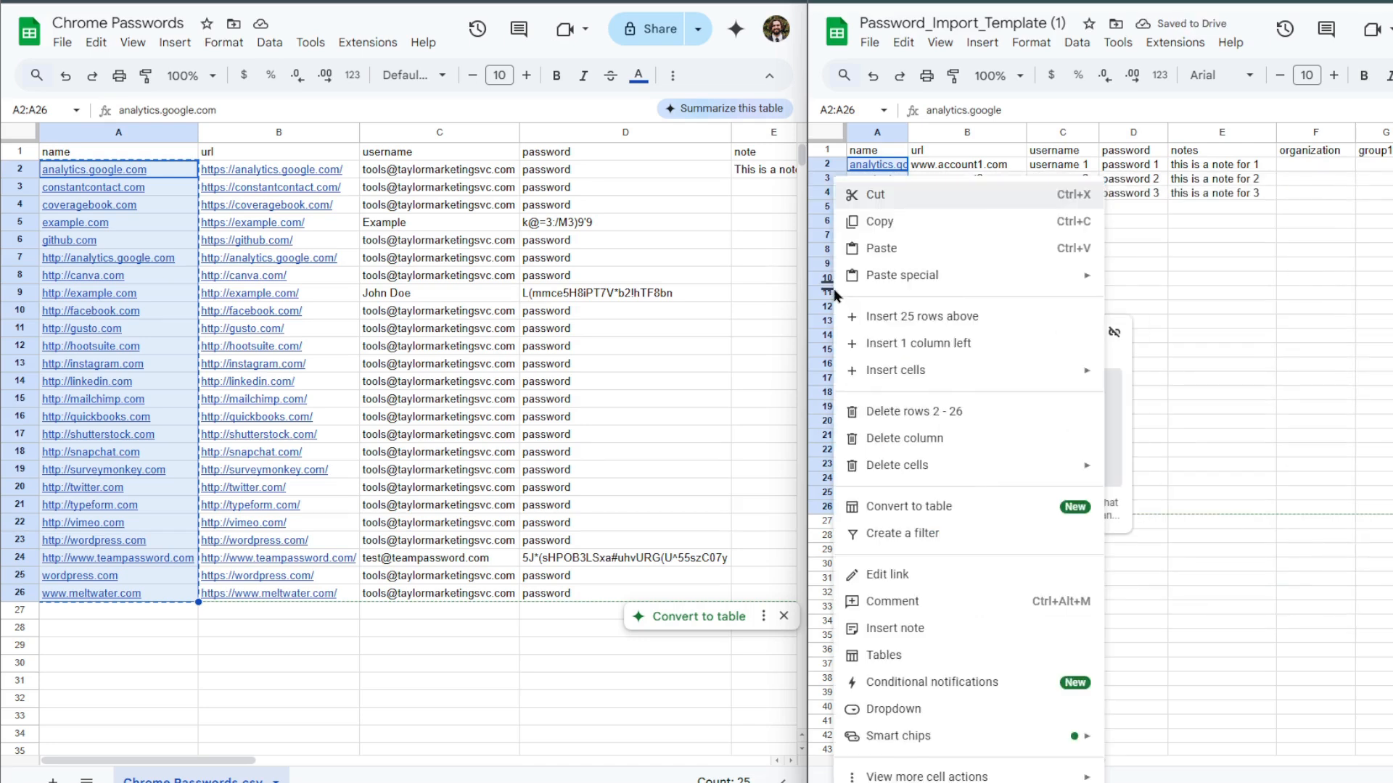
mouse_move(993, 766)
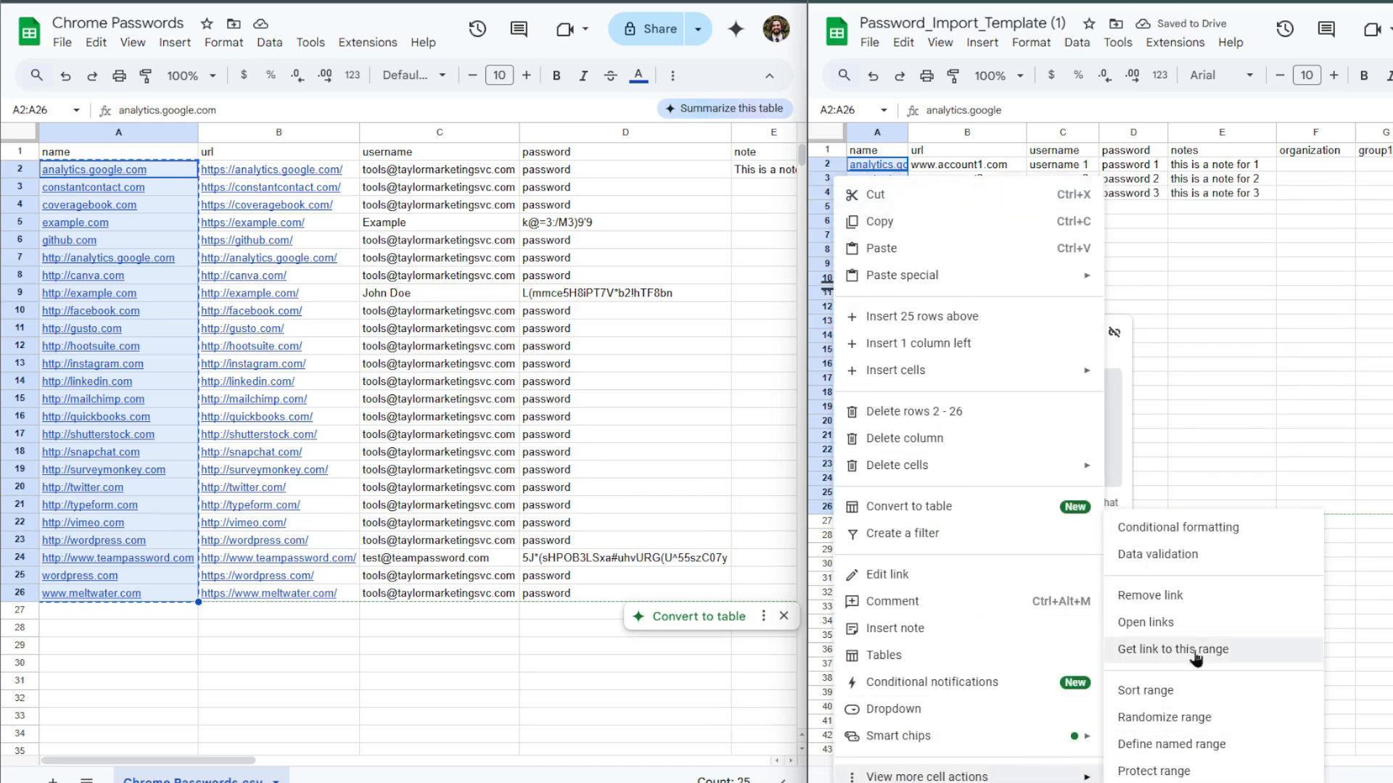
left_click(1186, 596)
left_click(939, 251)
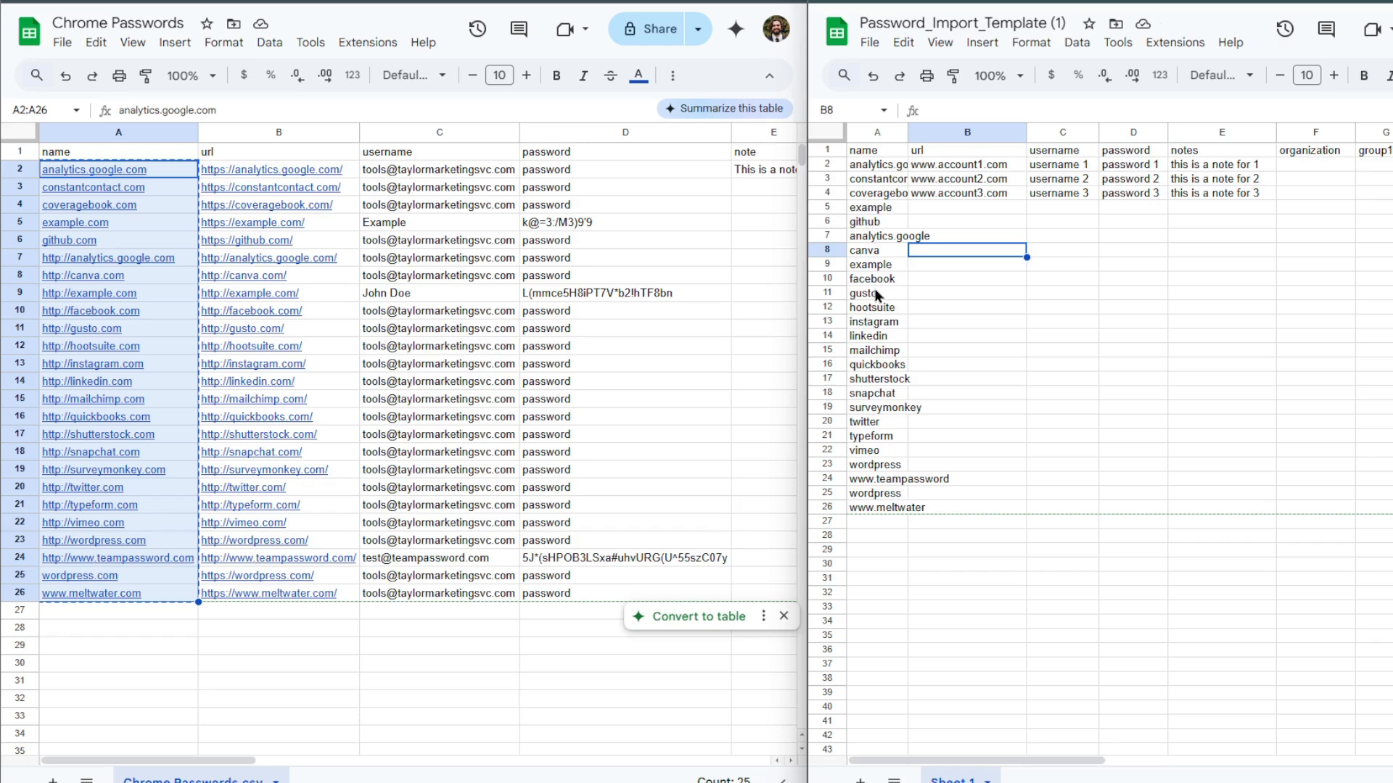
Copy the url column B1:B26 of the Chrome Passwords sheet into the import template's url column from B1.
left_click(332, 158)
left_click(346, 595, "shift")
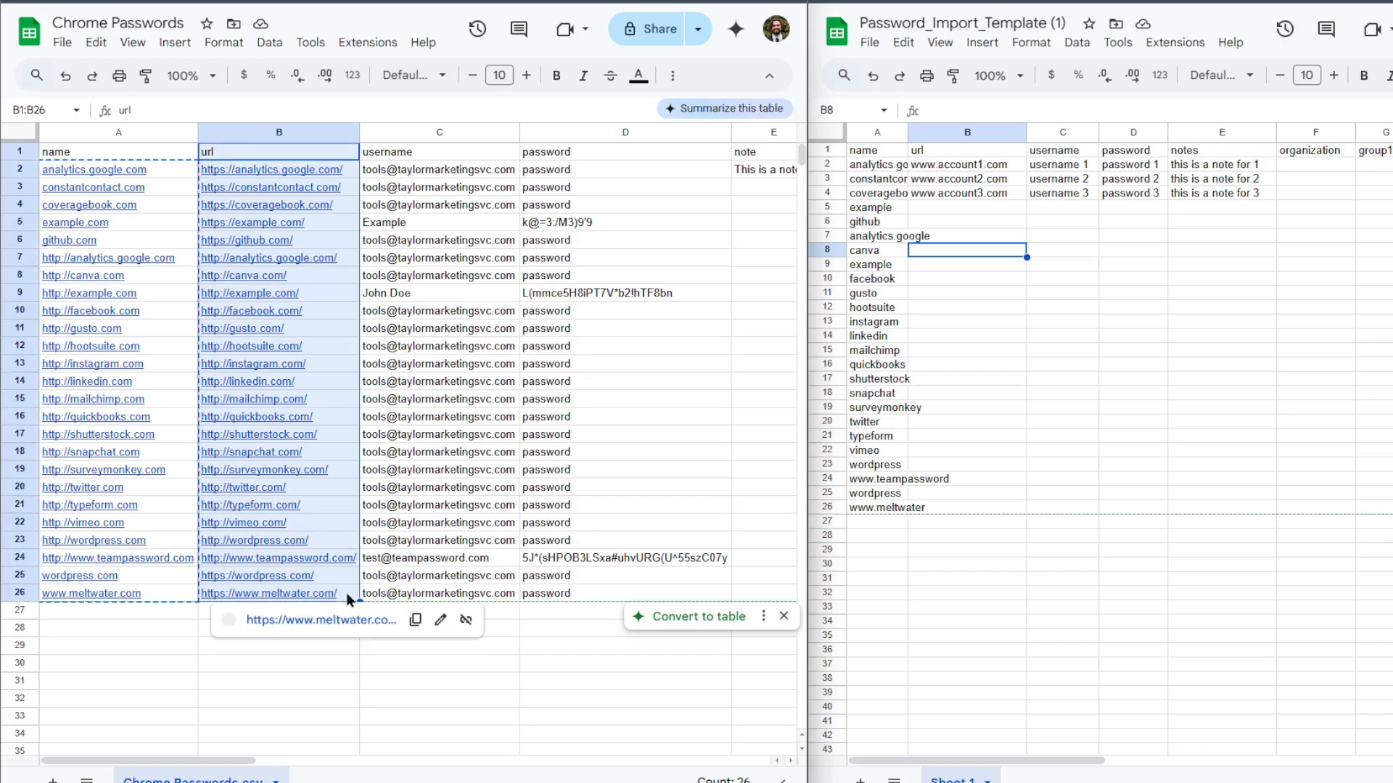
key("ctrl+c")
left_click(955, 156)
key("ctrl+v")
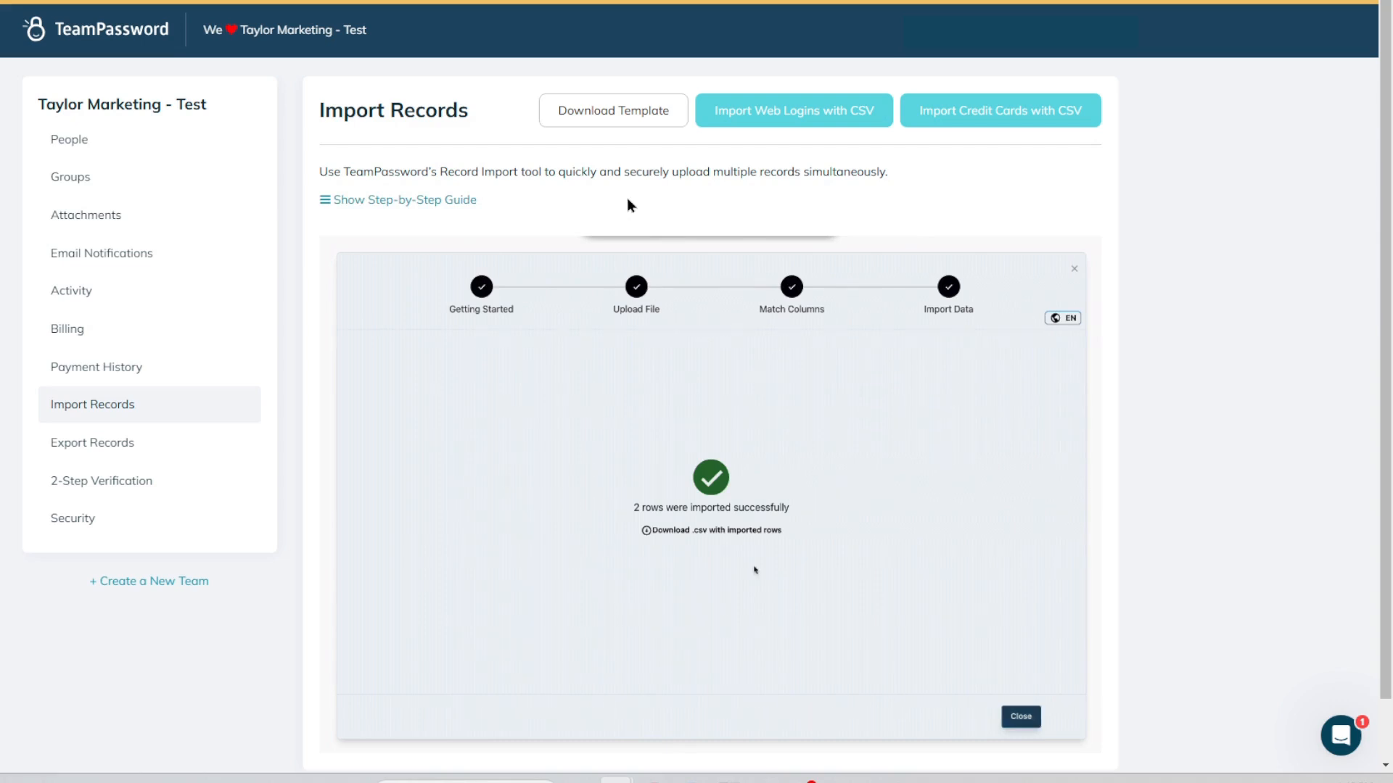
Start a CSV import of web logins in TeamPassword and upload the file Taylor Marketing Password Import - Sheet 1.csv.
left_click(808, 120)
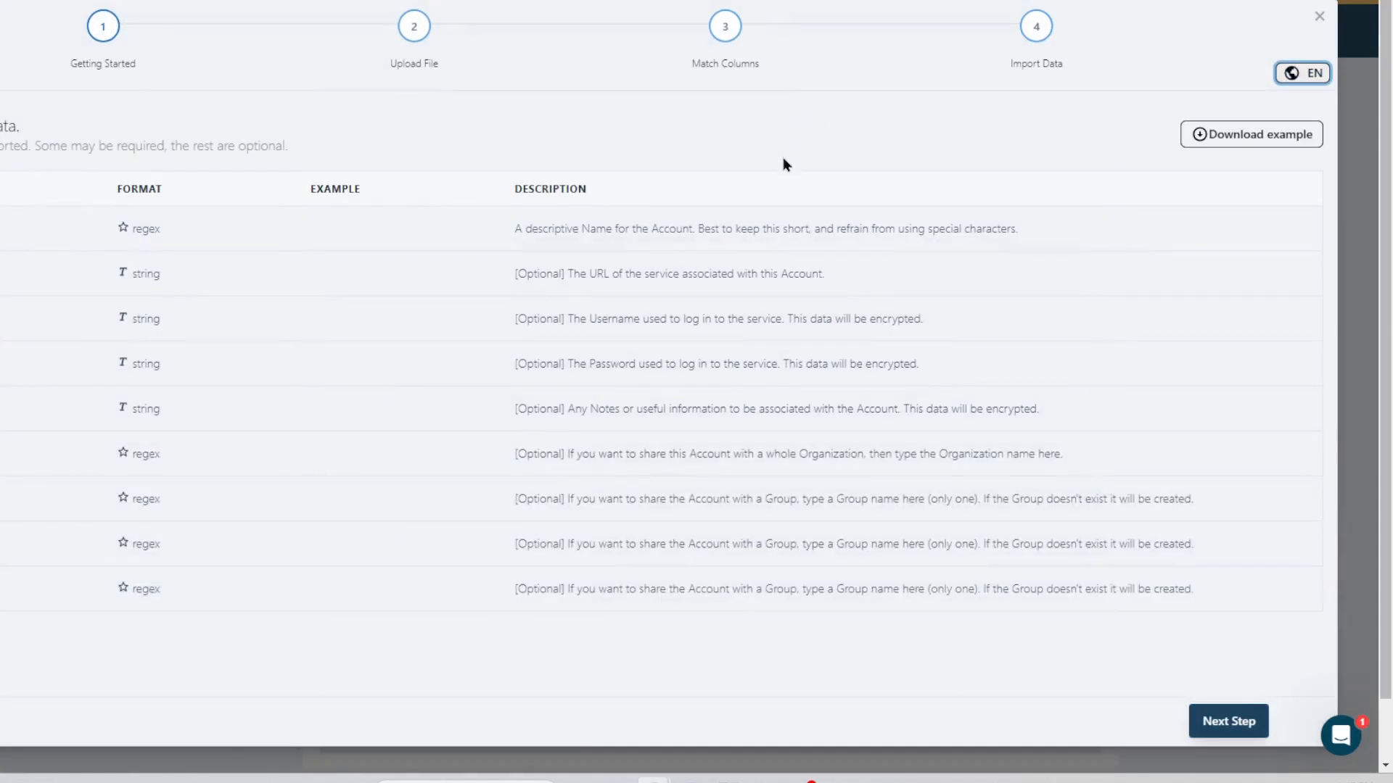
left_click(1253, 731)
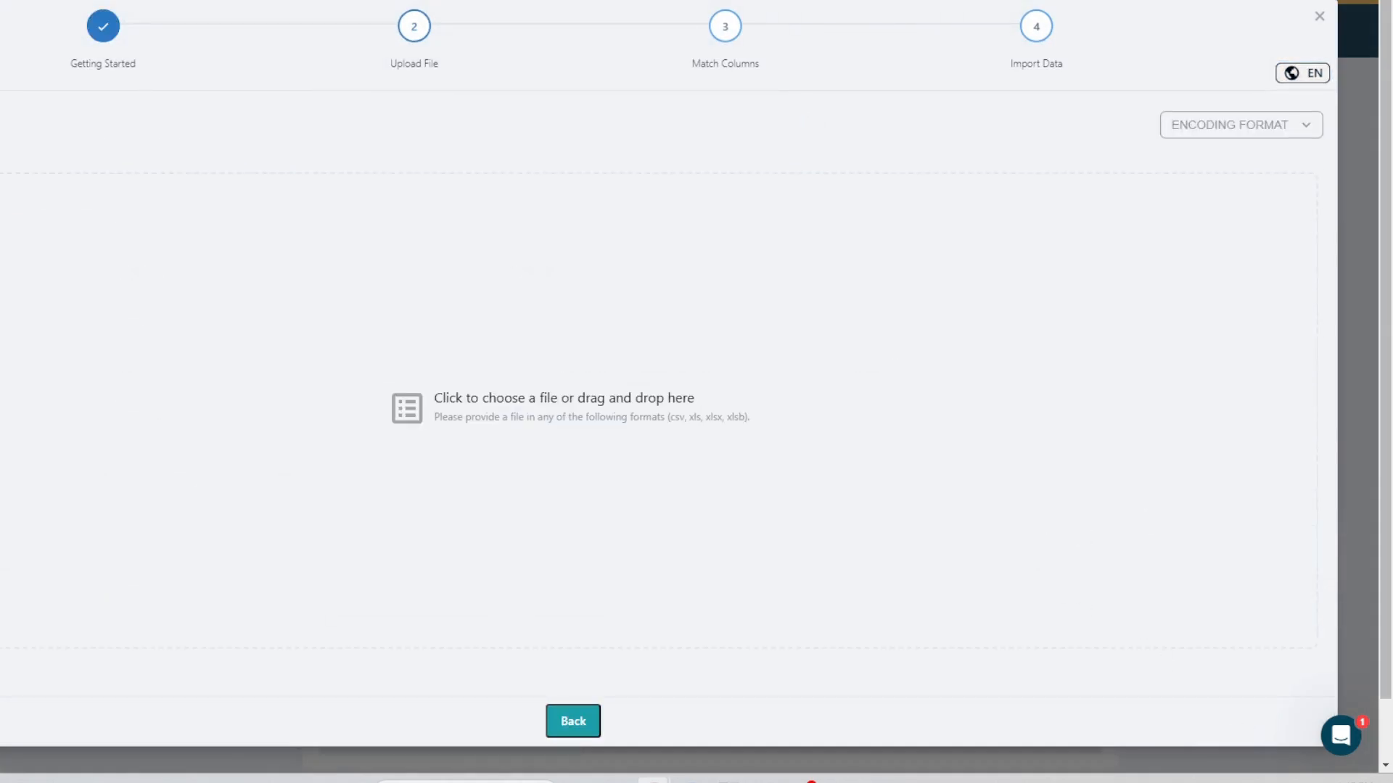
left_click_drag(856, 370, 625, 383)
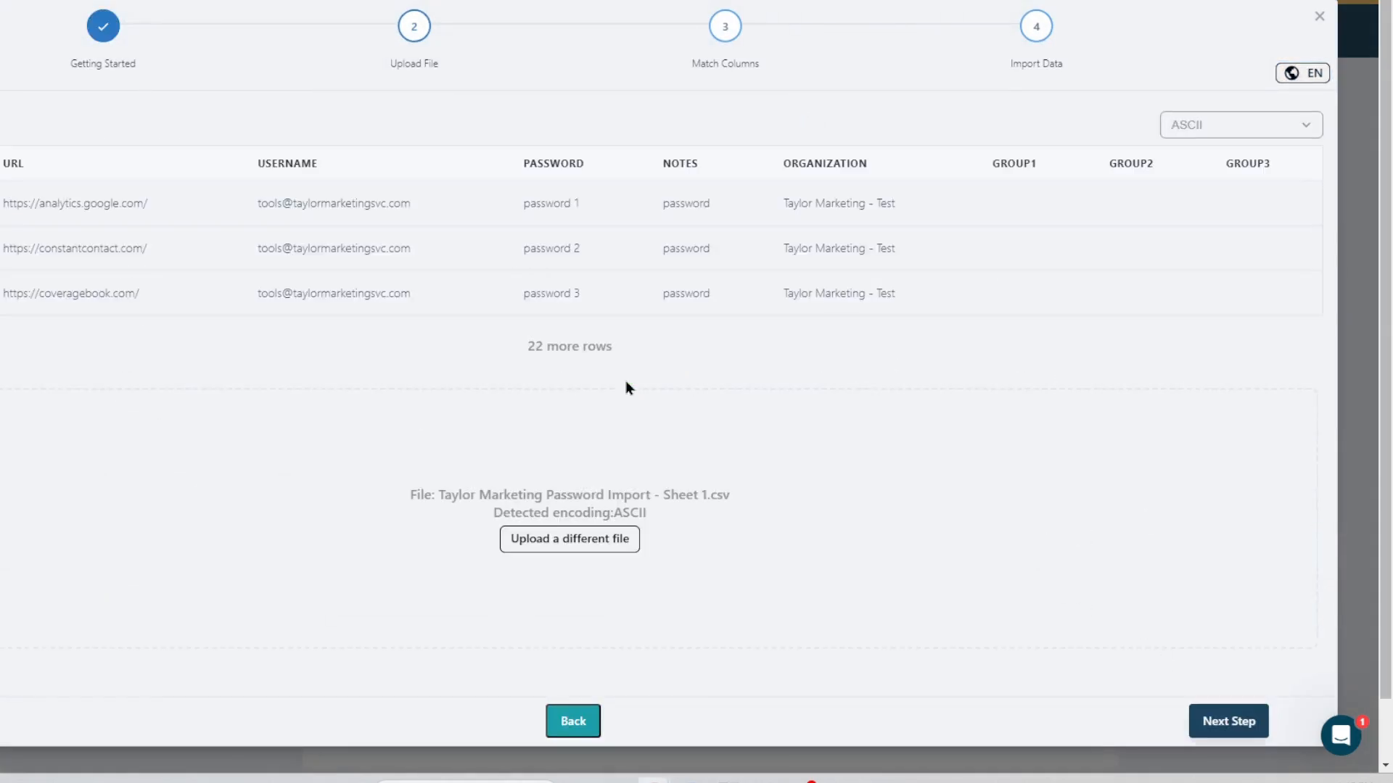
Check the matched columns and rows of the uploaded file, accept the matching and import the data.
left_click(1248, 730)
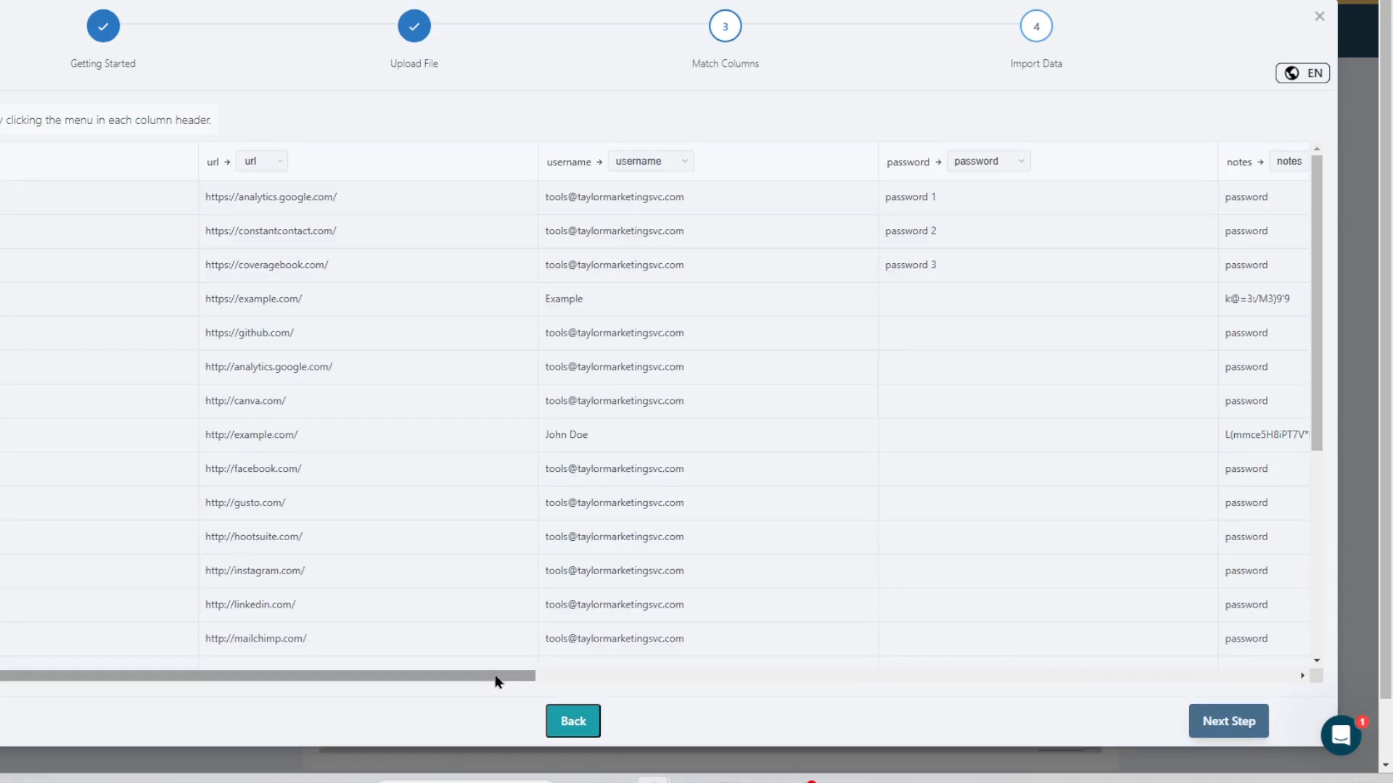
left_click_drag(496, 681, 1106, 657)
scroll(963, 579, "down", 5)
left_click_drag(939, 678, 343, 701)
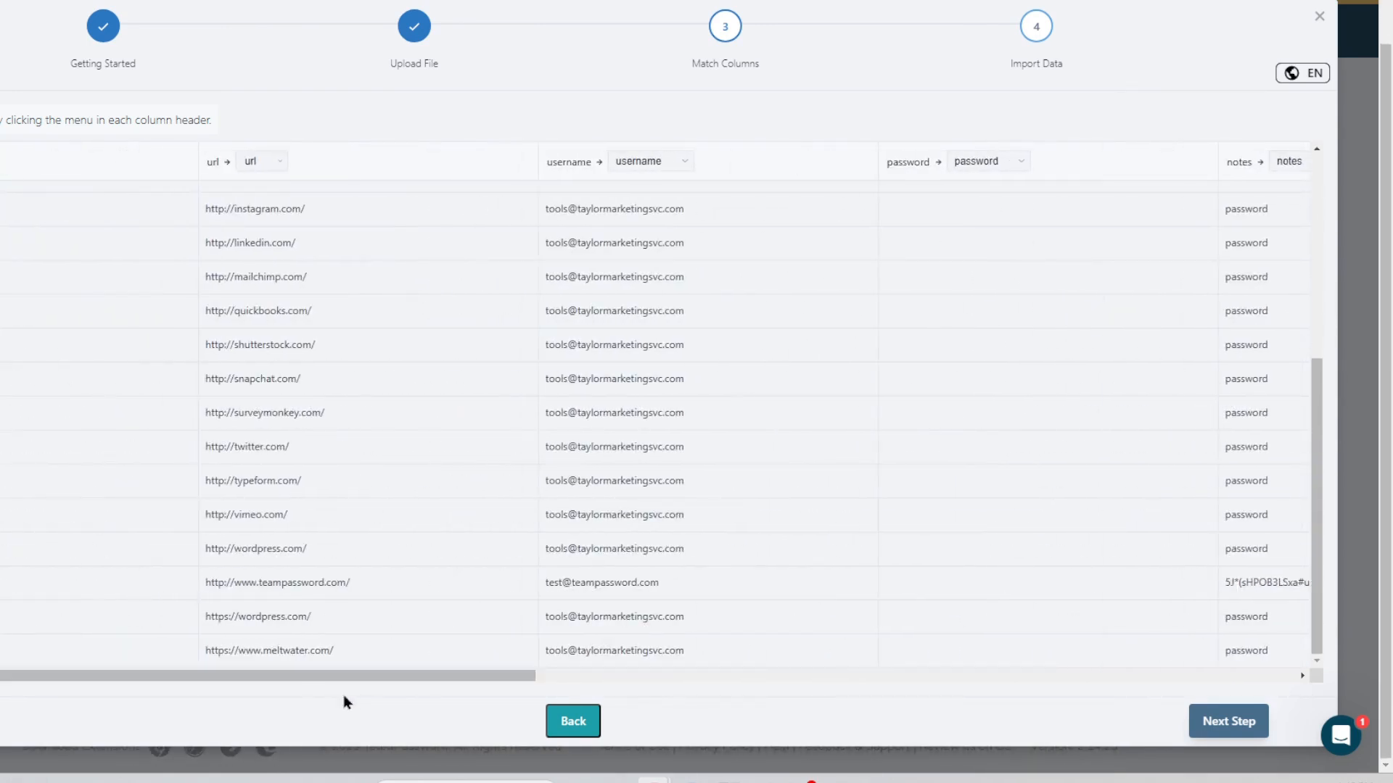
left_click(1222, 722)
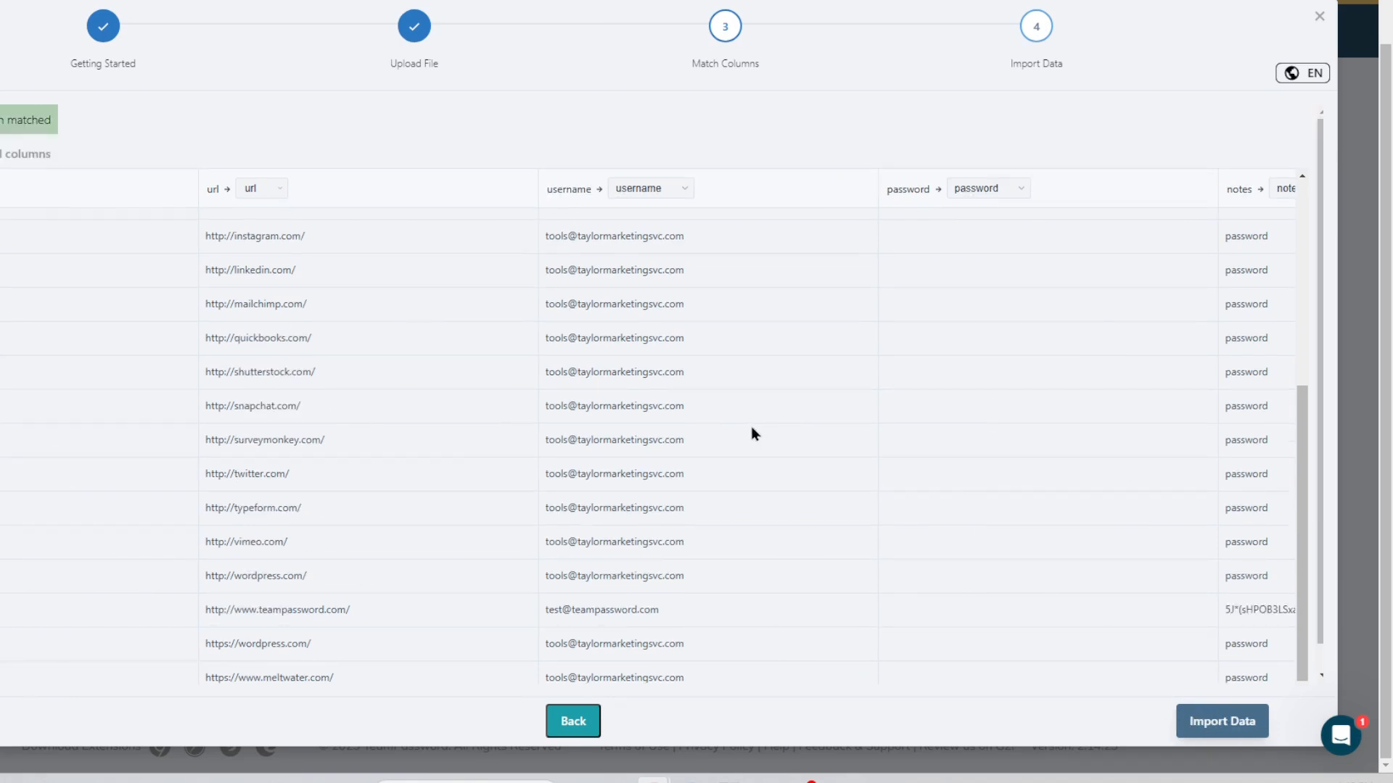
left_click(1216, 729)
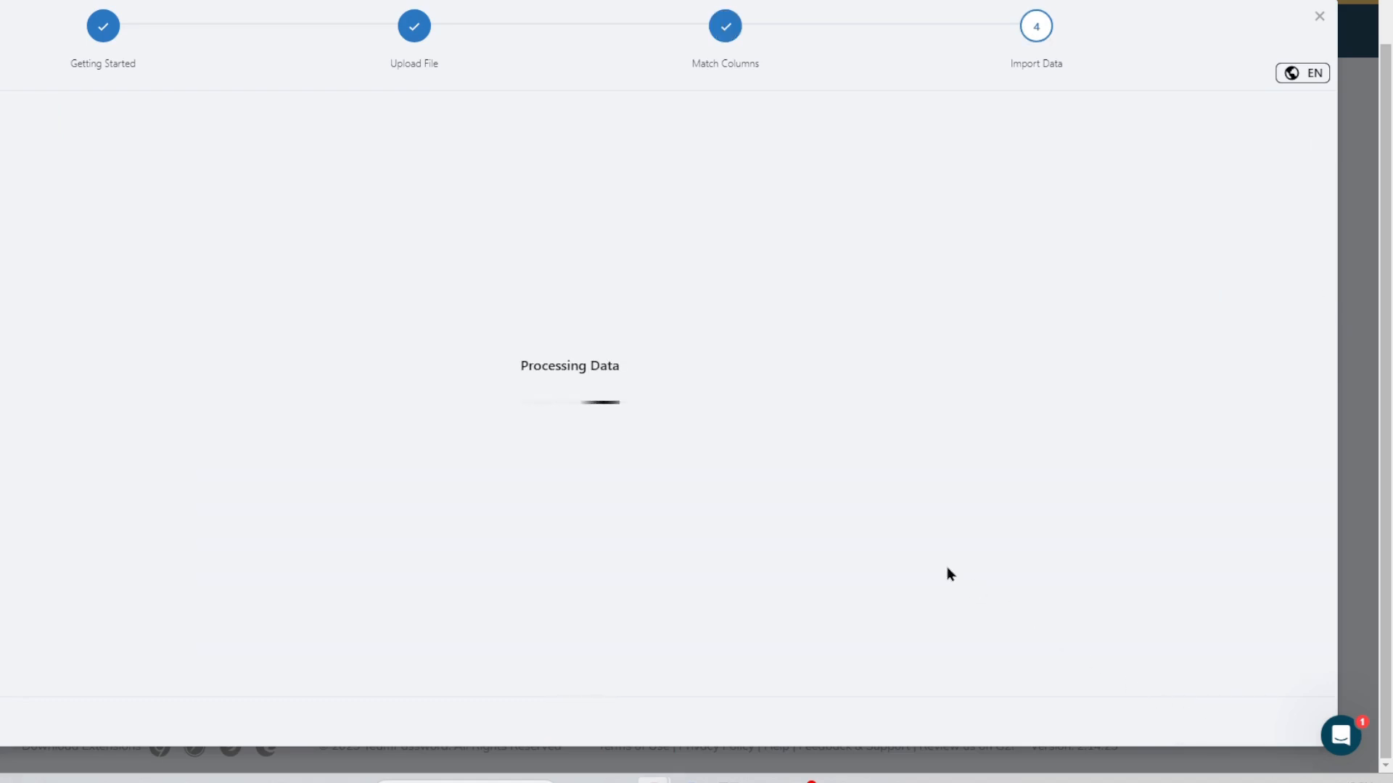